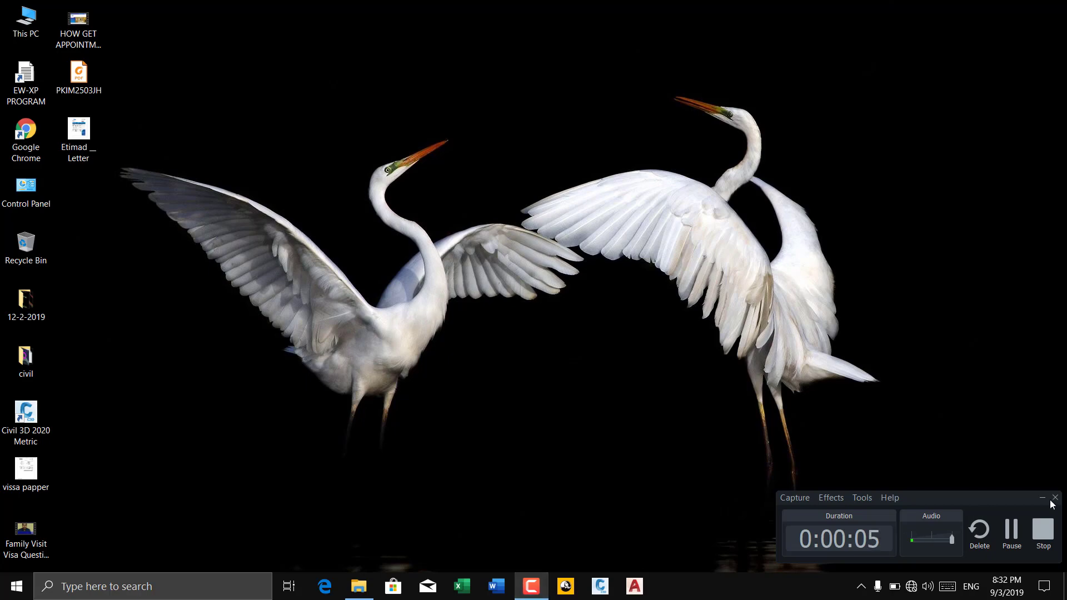
Minimize the screen recorder panel and refresh the desktop.
left_click(1042, 497)
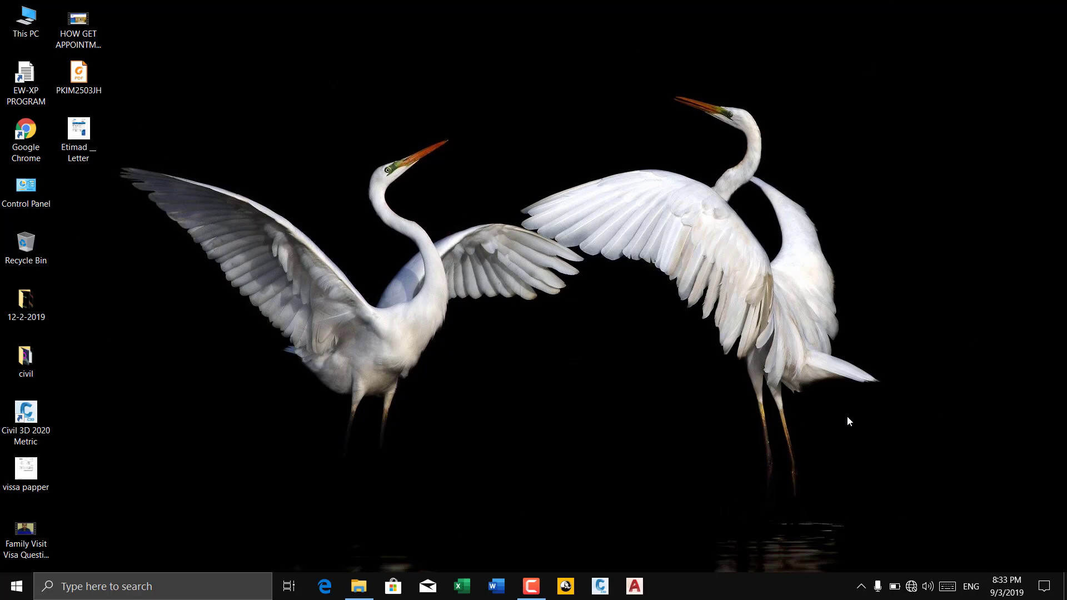
right_click(370, 89)
right_click(411, 135)
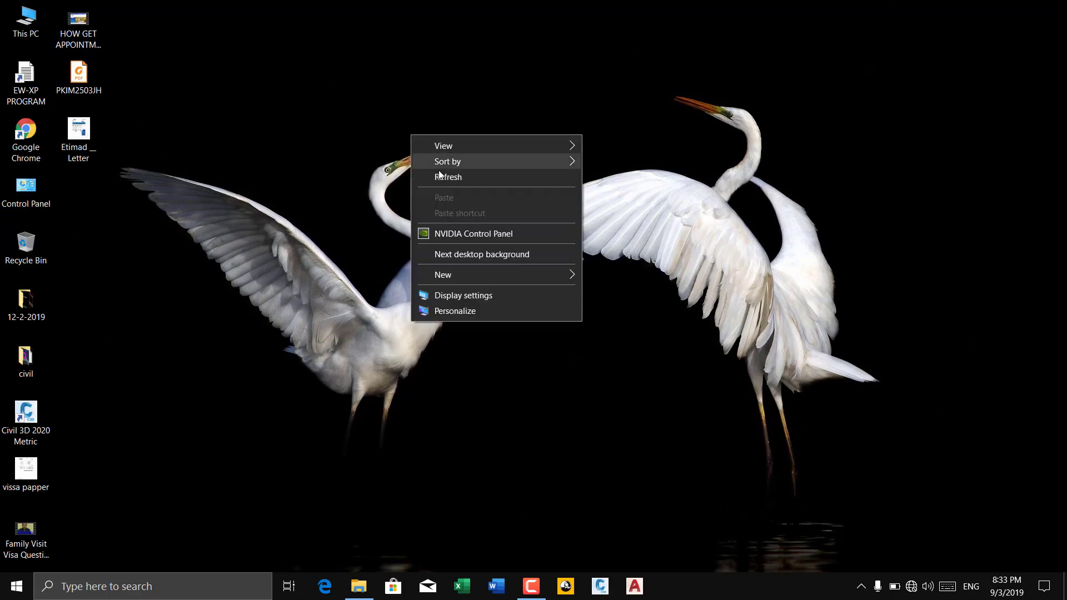
right_click(447, 176)
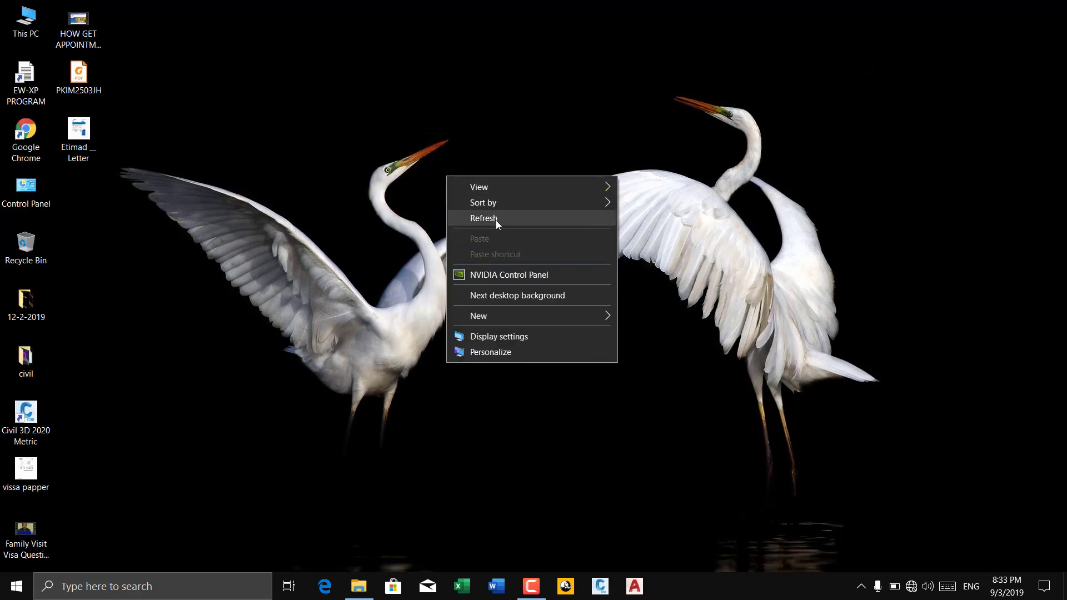
left_click(496, 220)
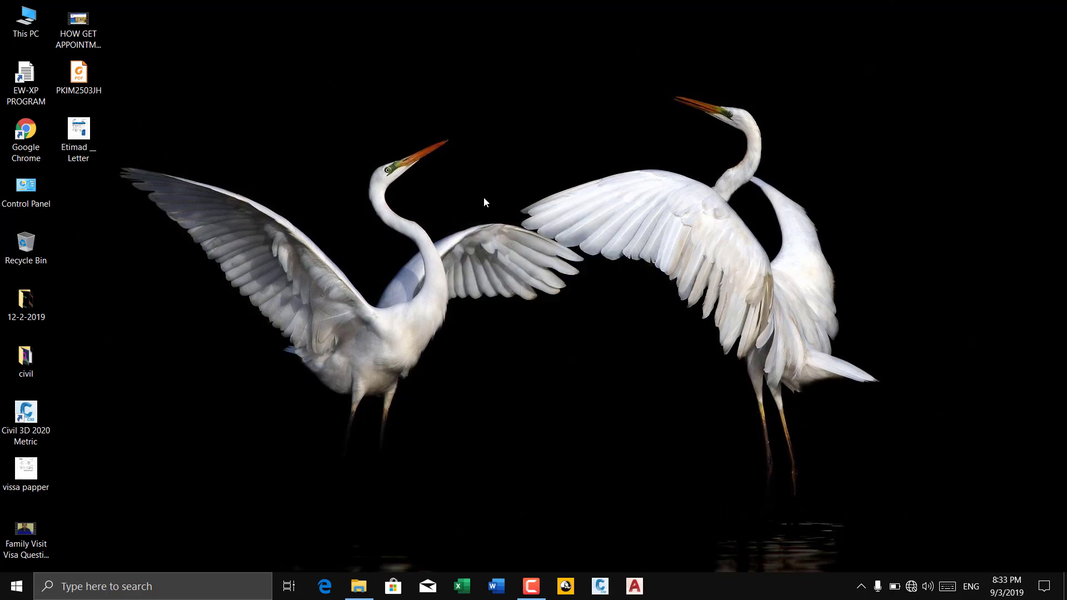
Refresh the desktop again and launch Autodesk Civil 3D 2020 from the taskbar.
right_click(470, 162)
right_click(506, 205)
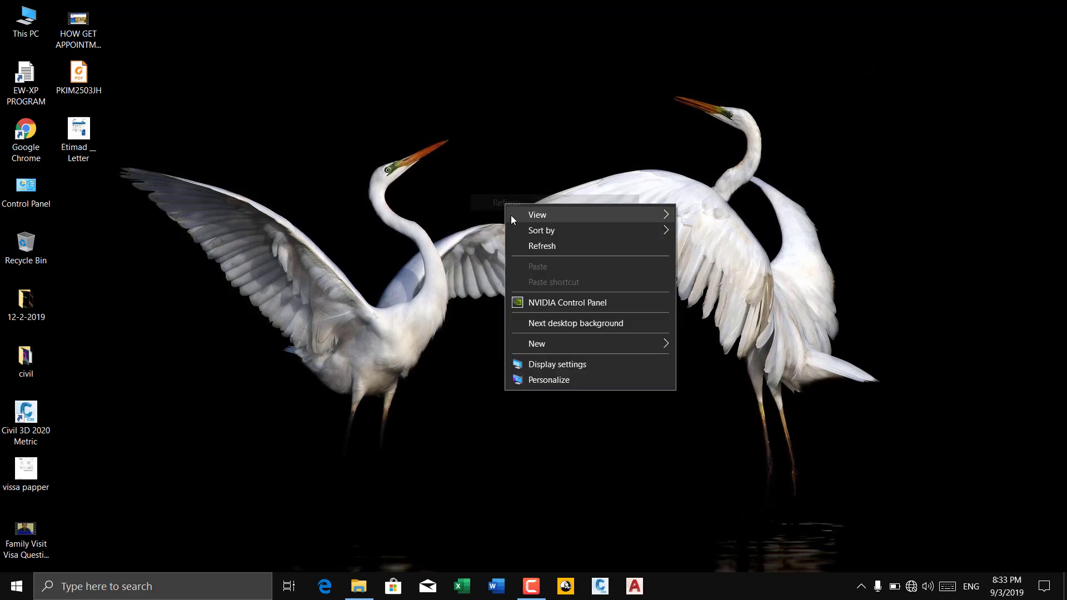
left_click(535, 247)
left_click(609, 589)
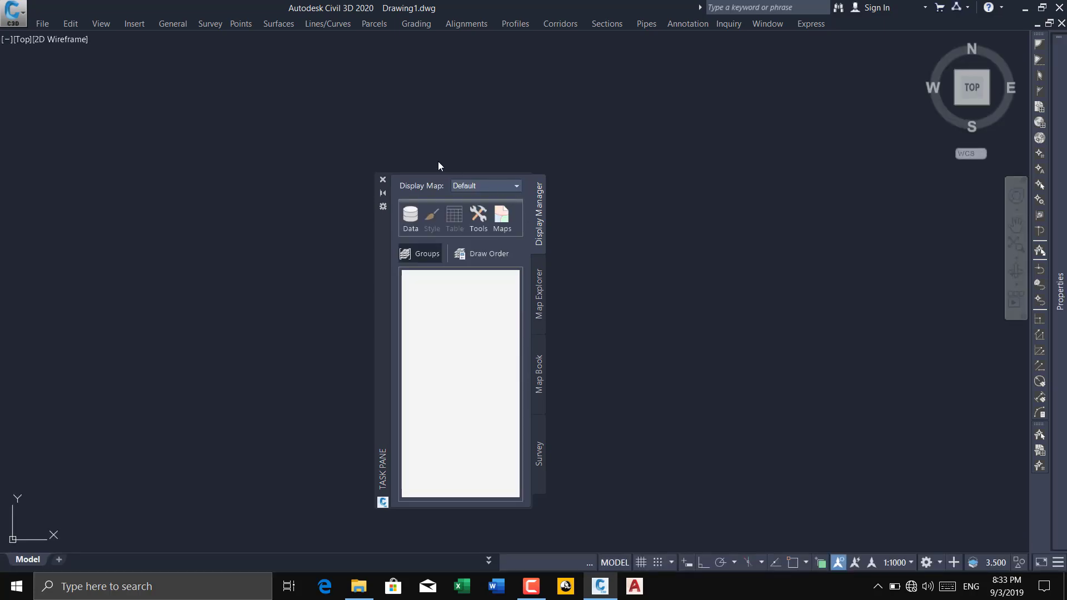
Close the TASK PANE palette, leaving Drawing1's empty model space.
left_click(383, 182)
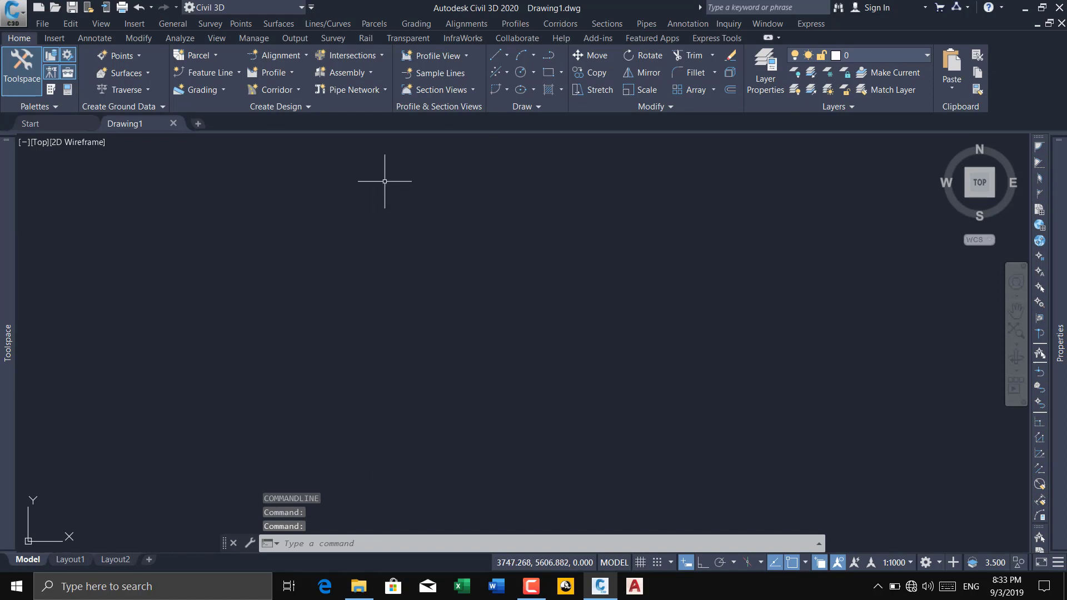
Open Intro-1.dwg from the Start tab's Recent Documents as read-only.
left_click(55, 125)
scroll(498, 326, "down", 2)
scroll(498, 325, "down", 2)
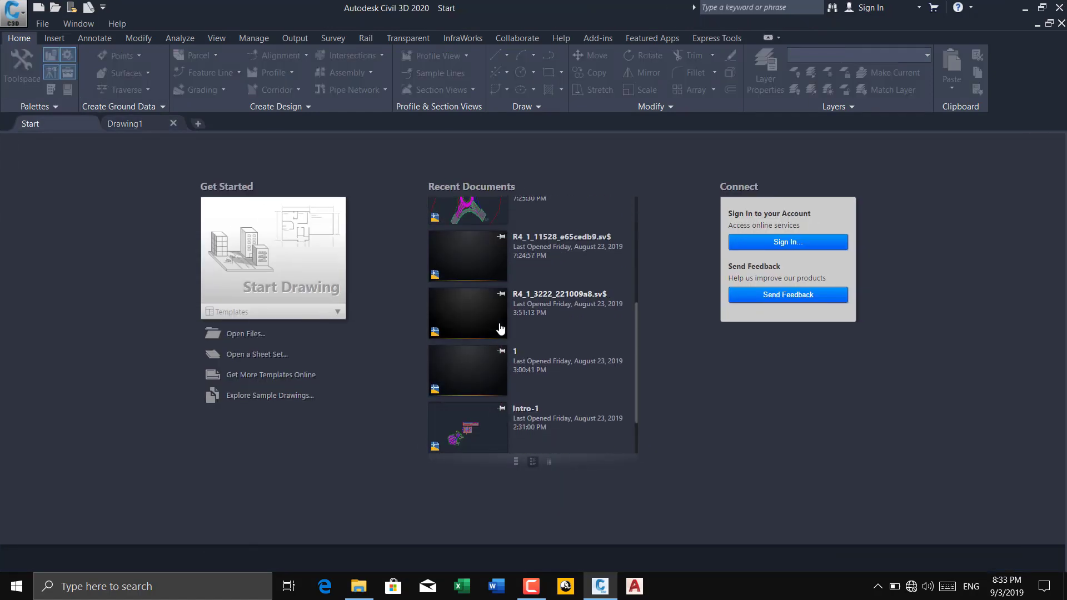
scroll(500, 328, "down", 1)
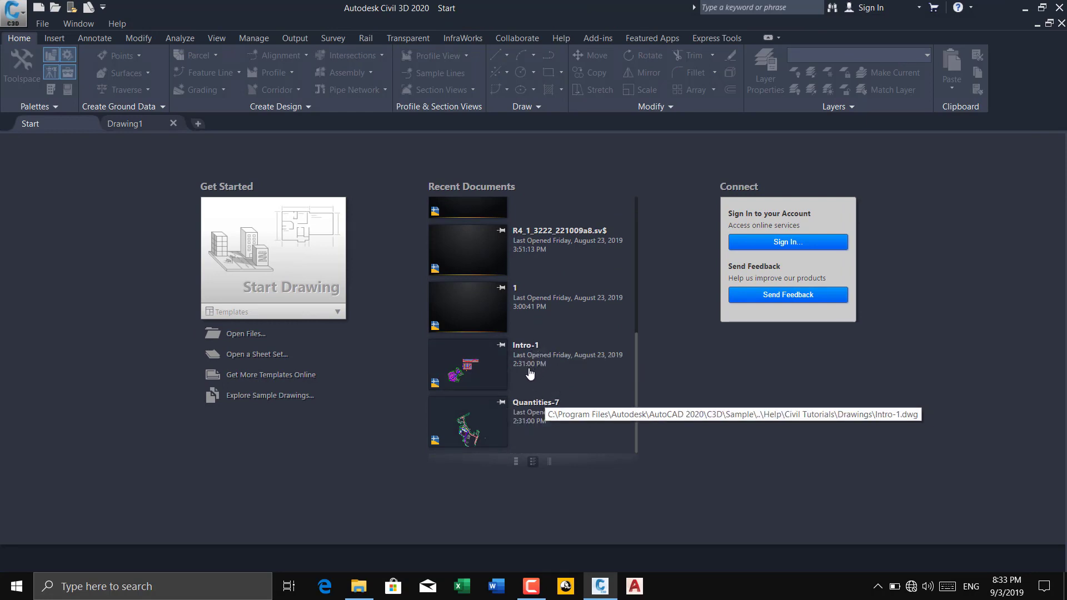
scroll(529, 374, "up", 2)
scroll(530, 374, "up", 2)
scroll(529, 373, "up", 1)
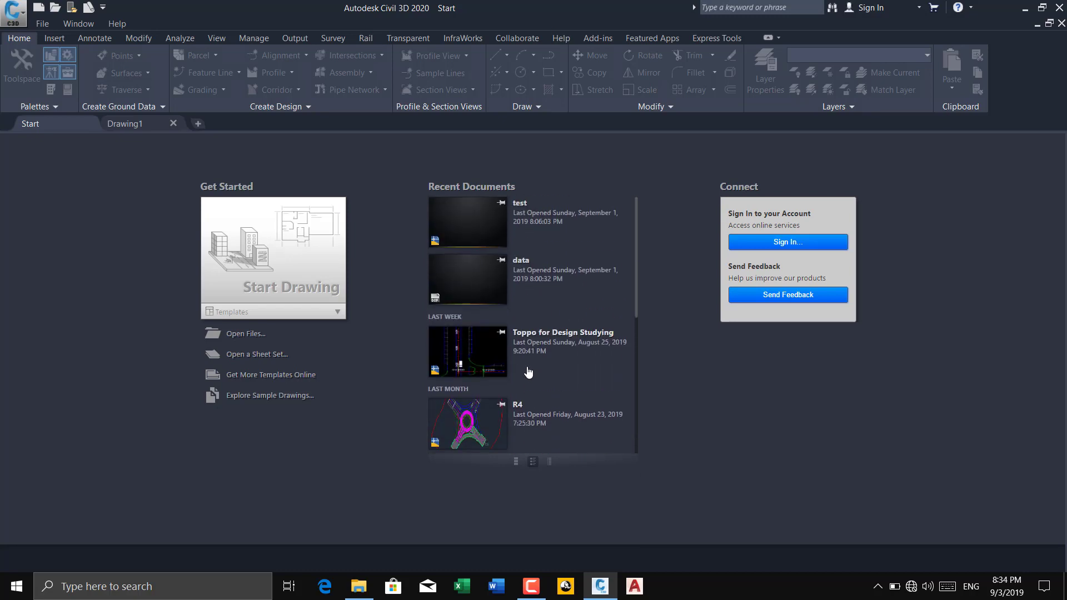
scroll(528, 373, "down", 4)
scroll(526, 374, "down", 1)
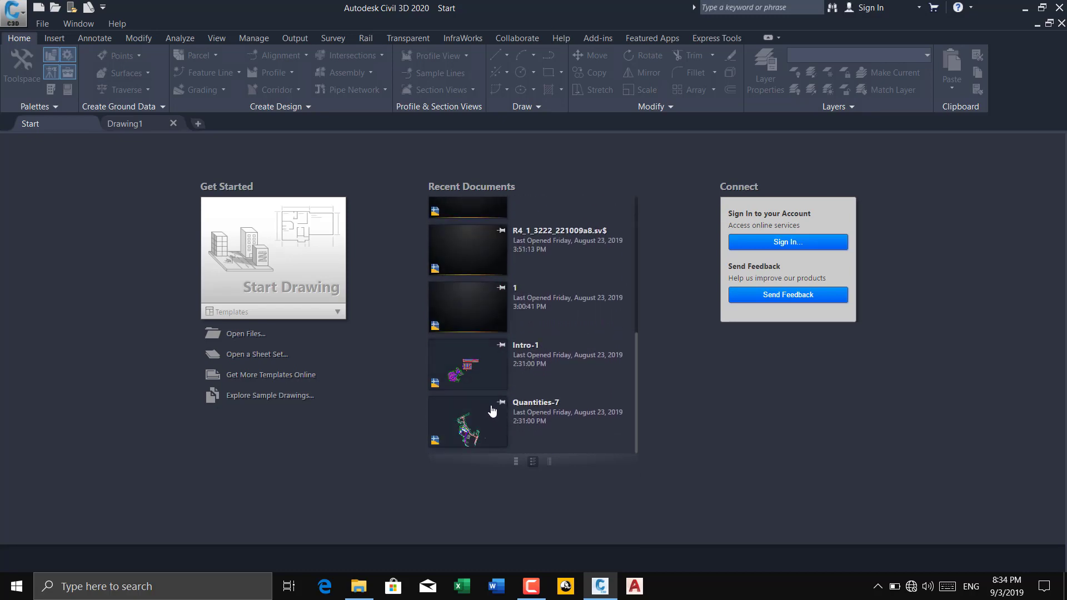
left_click(479, 370)
scroll(479, 371, "up", 1)
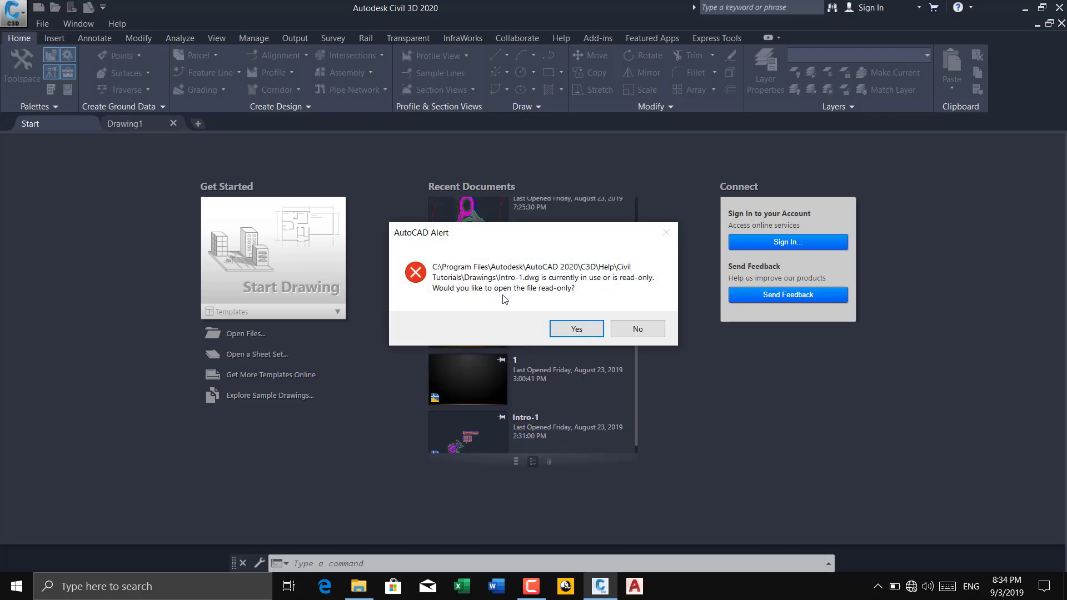
left_click(577, 329)
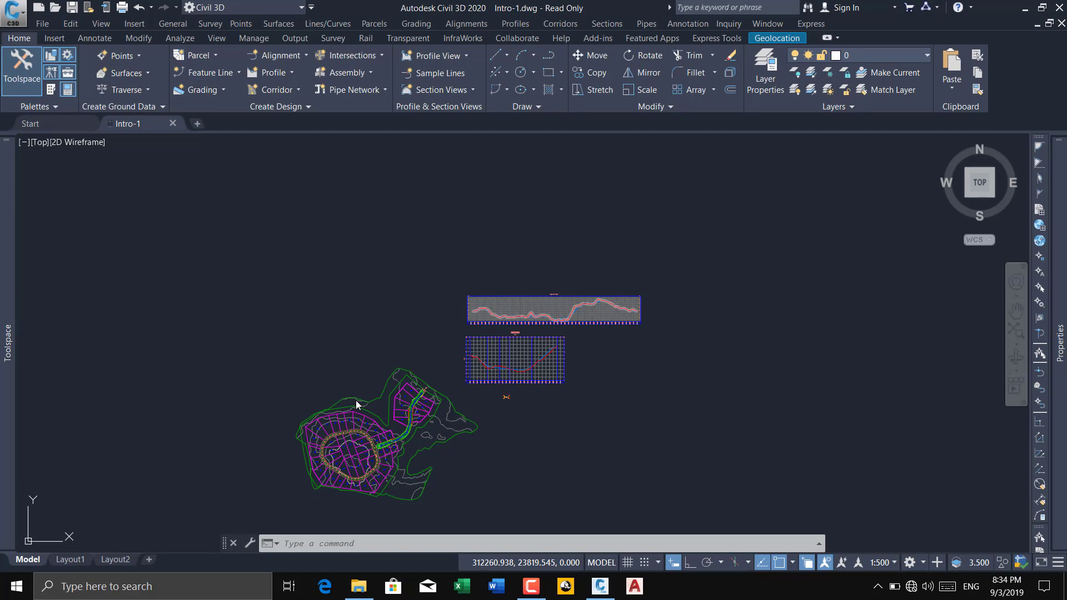
Zoom into Intro-1's corridor and parcels, back out to the site, then minimize Civil 3D.
left_click(320, 353)
left_click(333, 381)
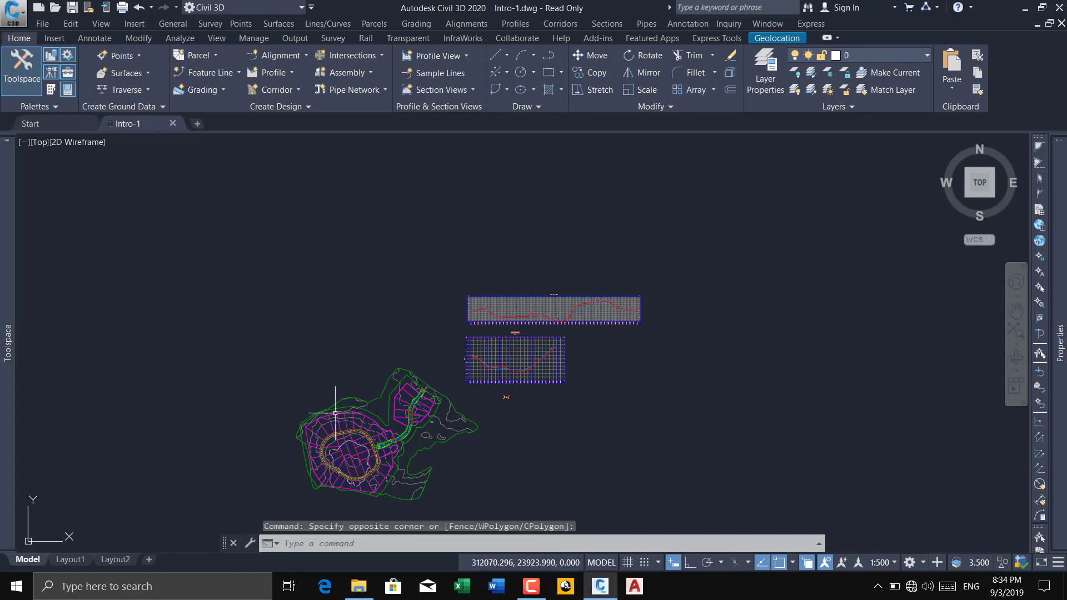
scroll(335, 413, "up", 2)
scroll(324, 364, "up", 2)
scroll(324, 365, "up", 2)
scroll(388, 305, "up", 3)
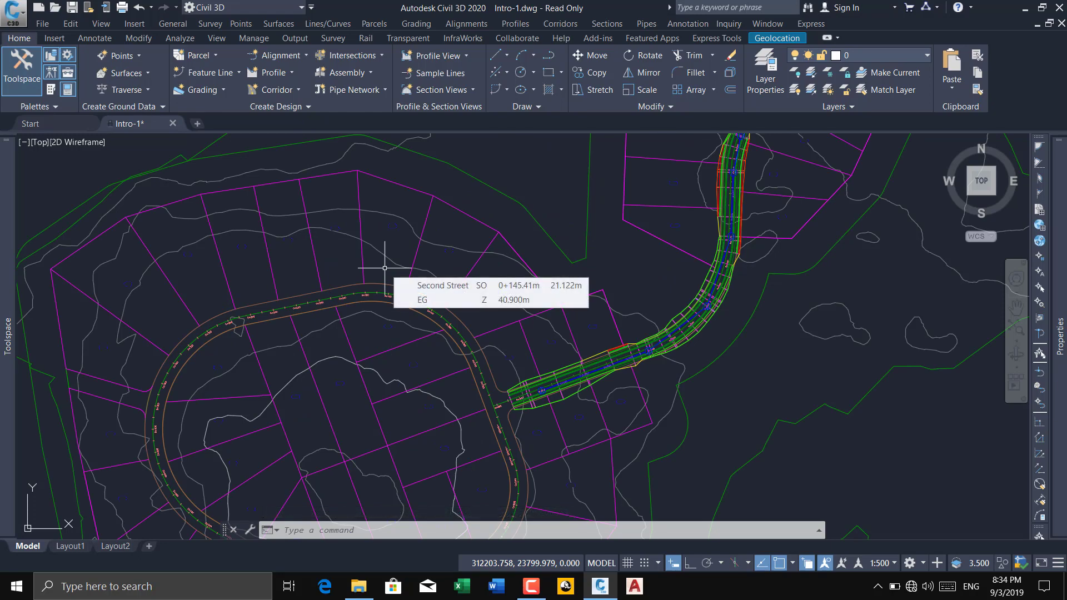
mouse_move(384, 268)
scroll(417, 318, "down", 3)
scroll(395, 339, "down", 2)
scroll(391, 343, "down", 1)
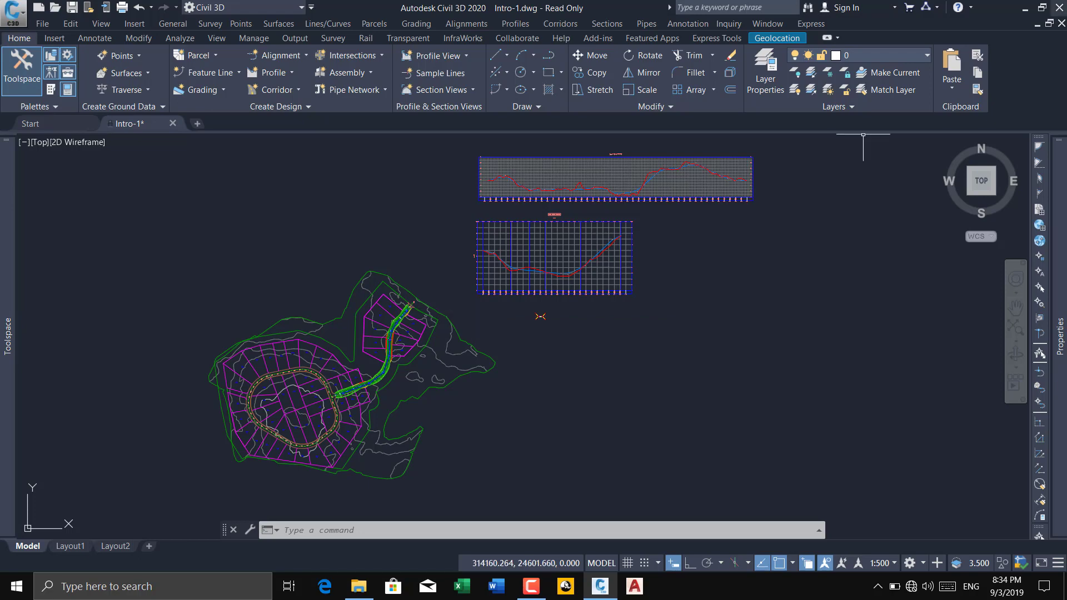
left_click(1027, 10)
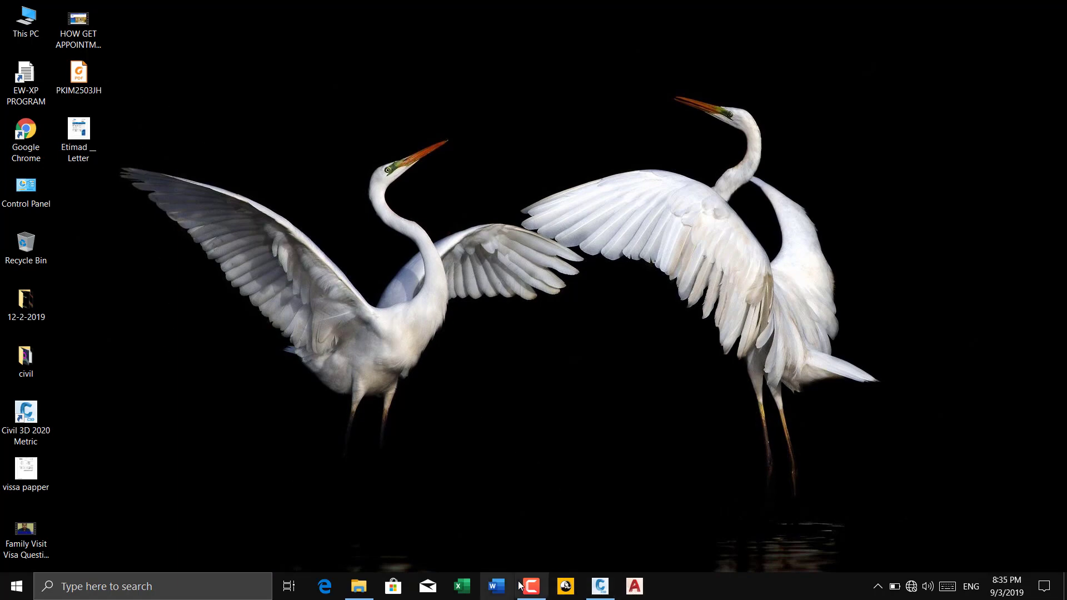
Open This PC from the desktop and then the OS (C:) drive.
left_click(536, 592)
left_click(534, 591)
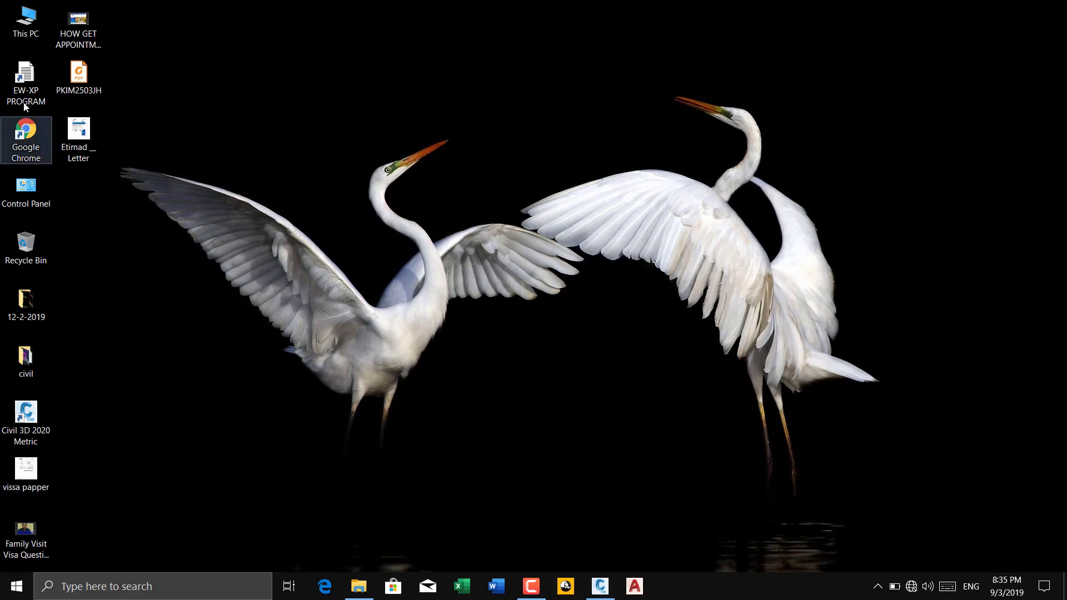
double_click(31, 35)
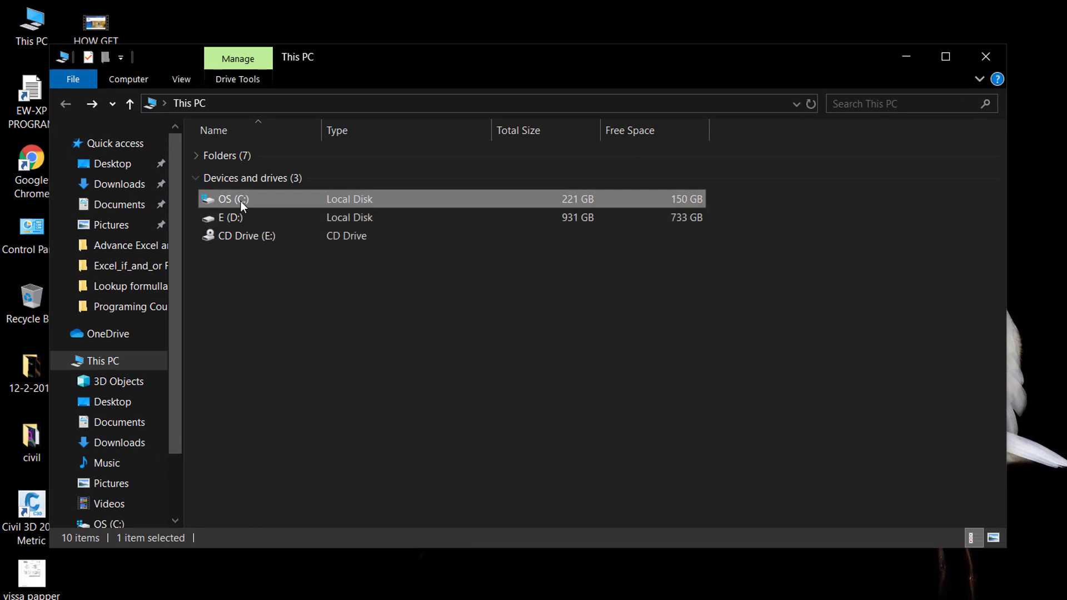
double_click(241, 201)
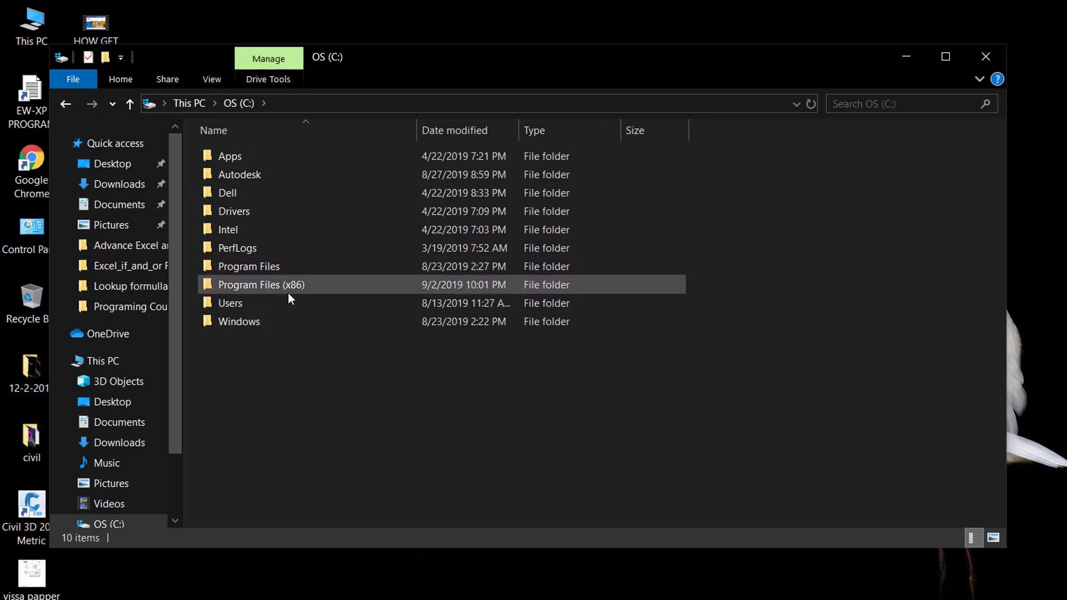
mouse_move(261, 284)
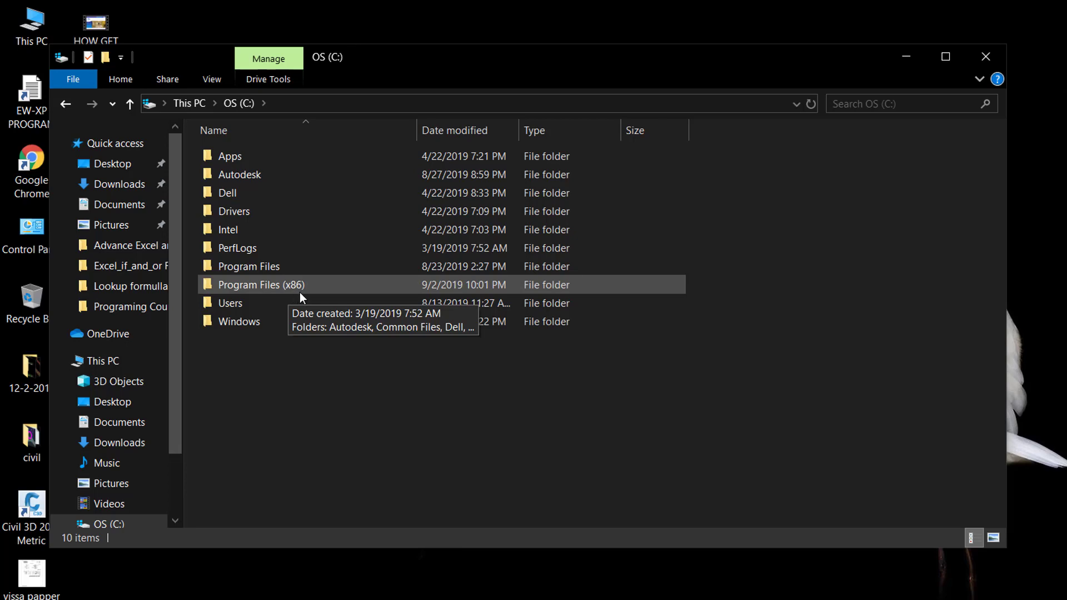
Browse Program Files\Autodesk\AutoCAD 2020\C3D\Help into the Civil Tutorials folder.
double_click(267, 269)
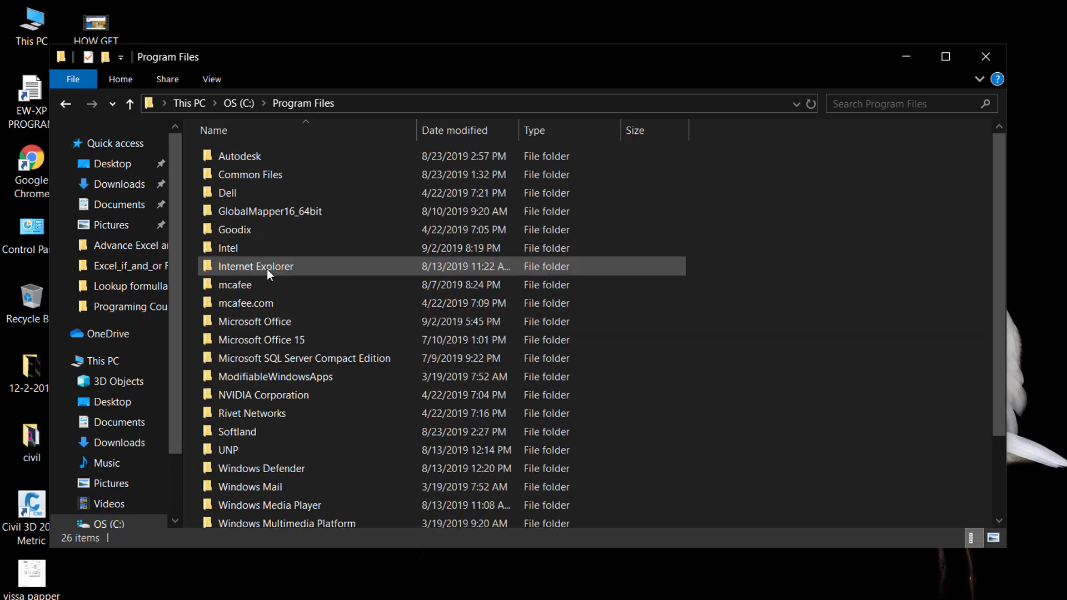
double_click(265, 162)
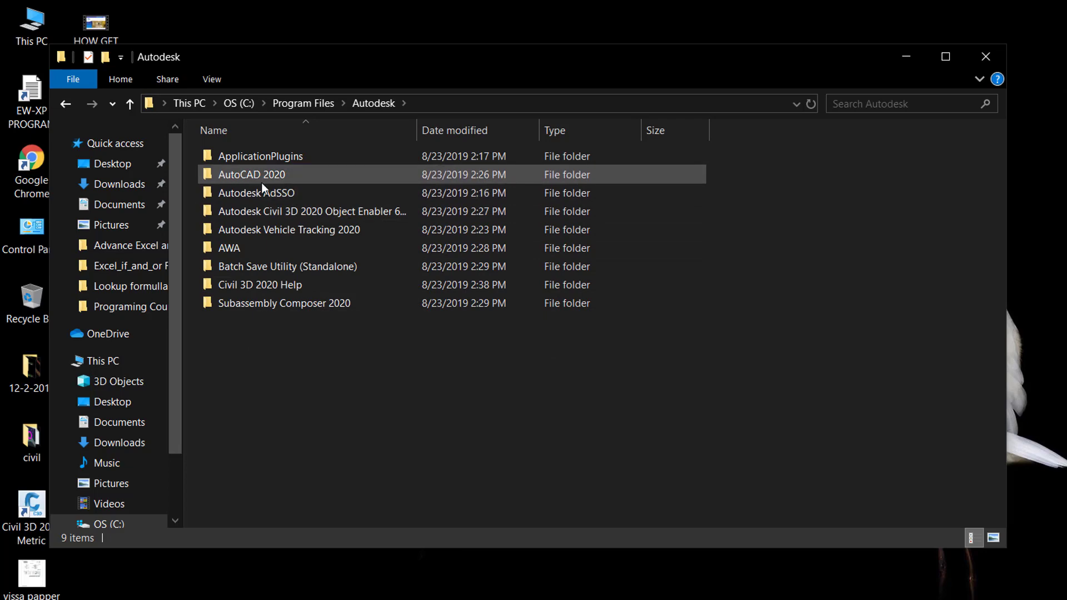
mouse_move(322, 224)
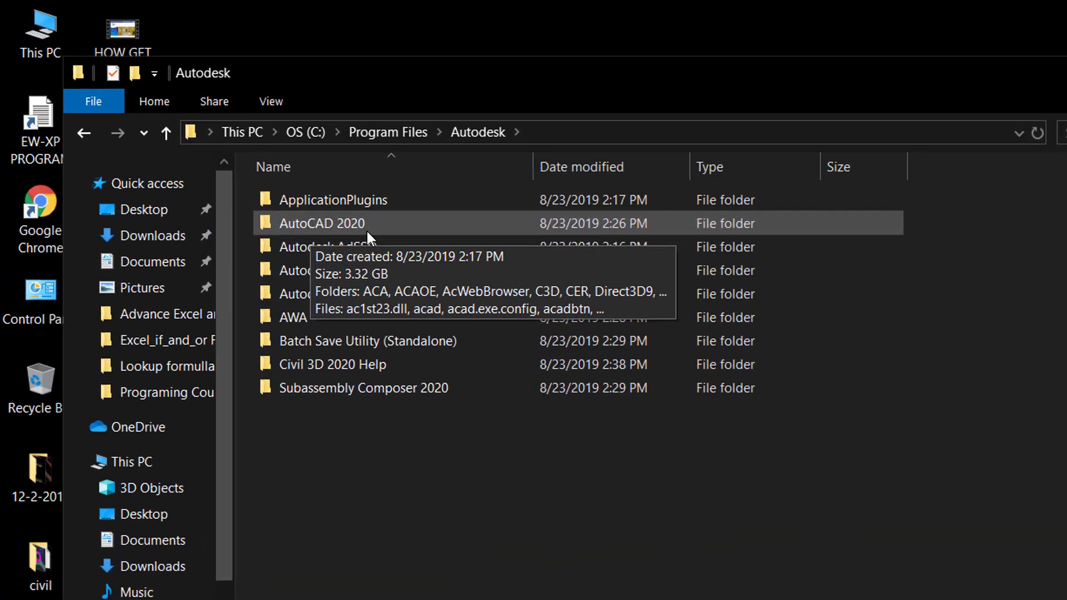
double_click(378, 232)
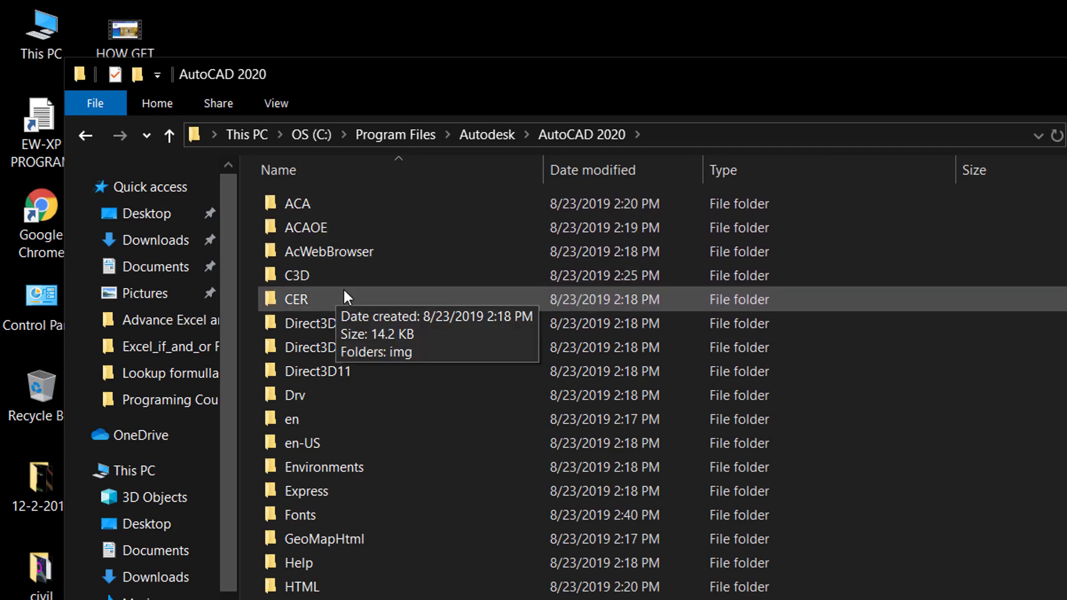
double_click(300, 276)
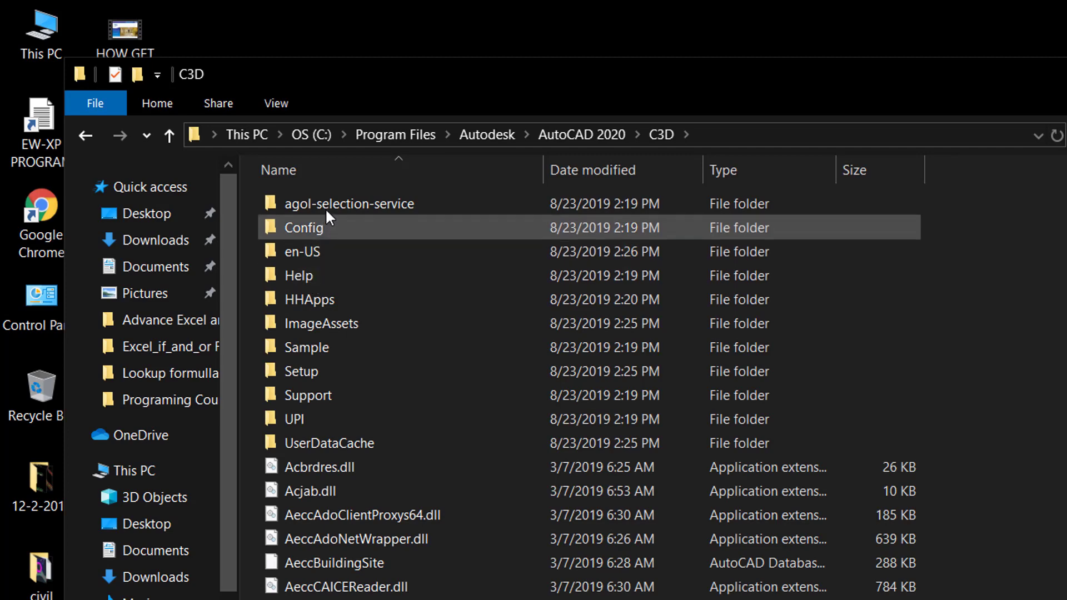
double_click(311, 277)
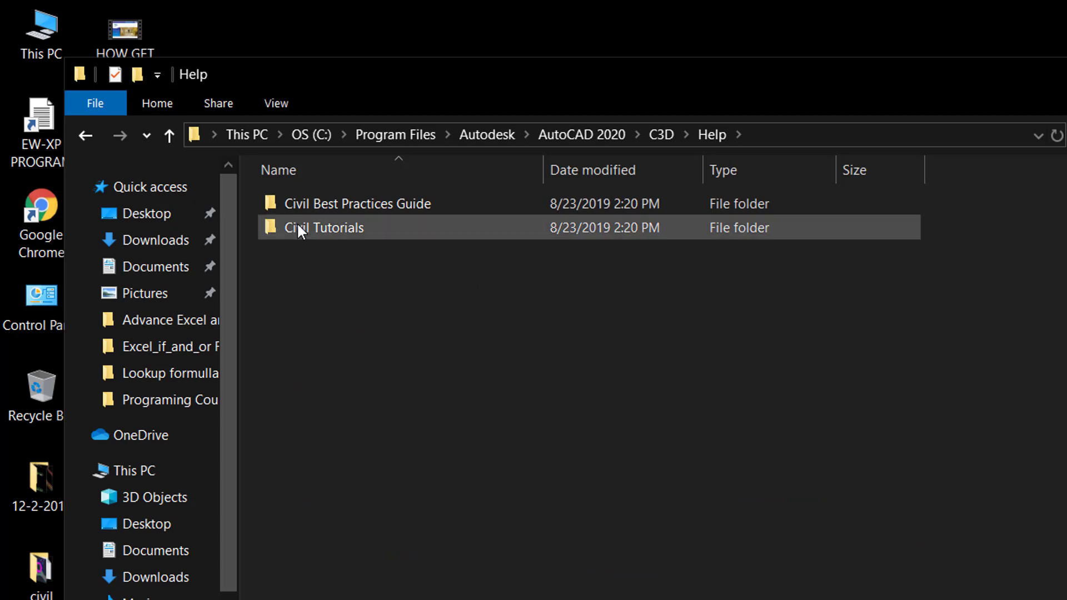
double_click(422, 207)
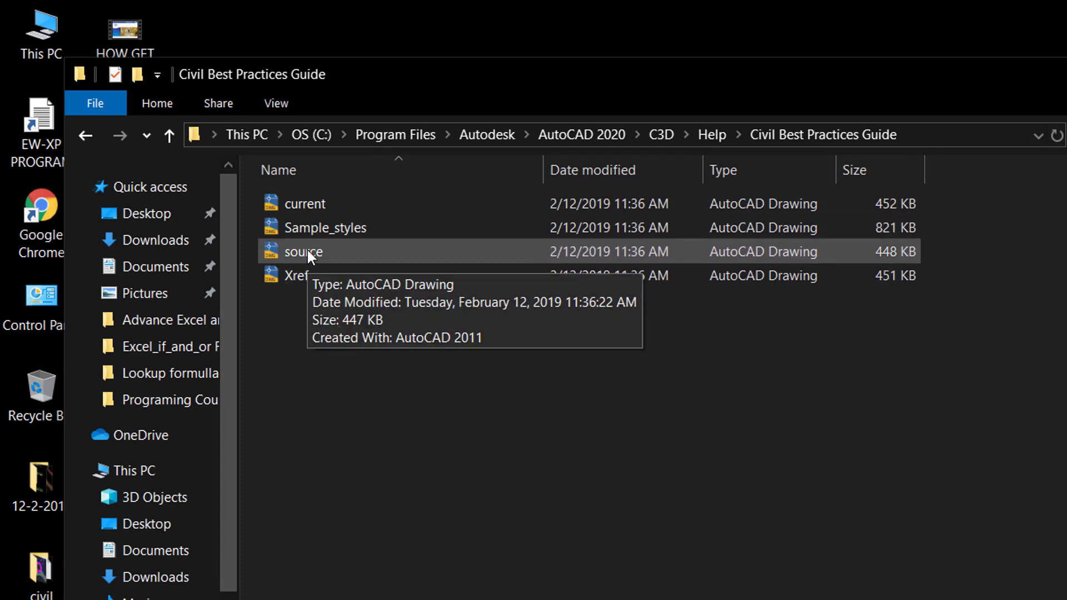
left_click(89, 137)
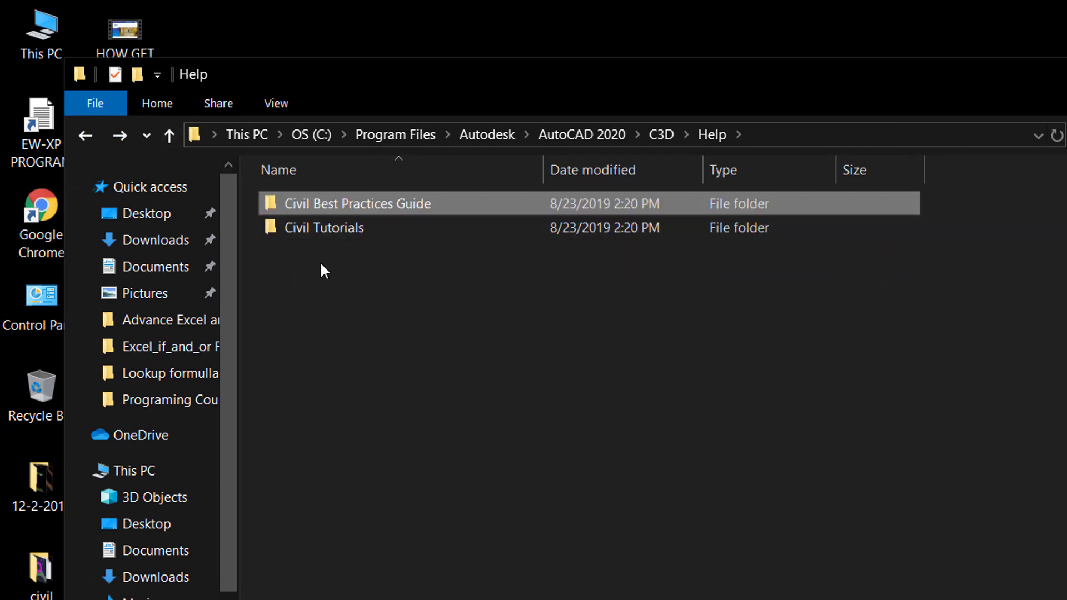
double_click(312, 232)
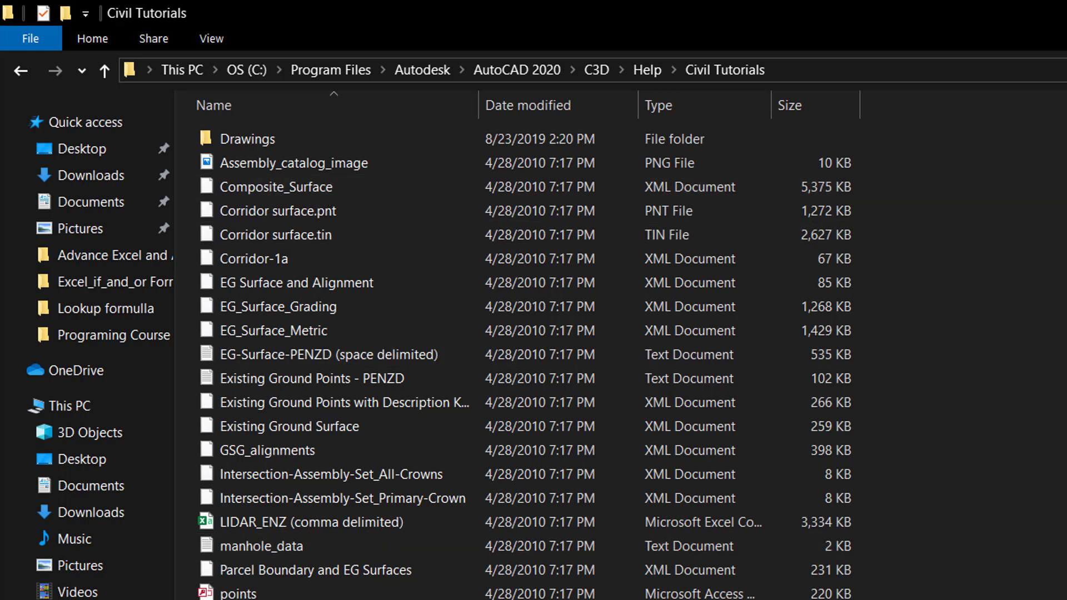
double_click(264, 140)
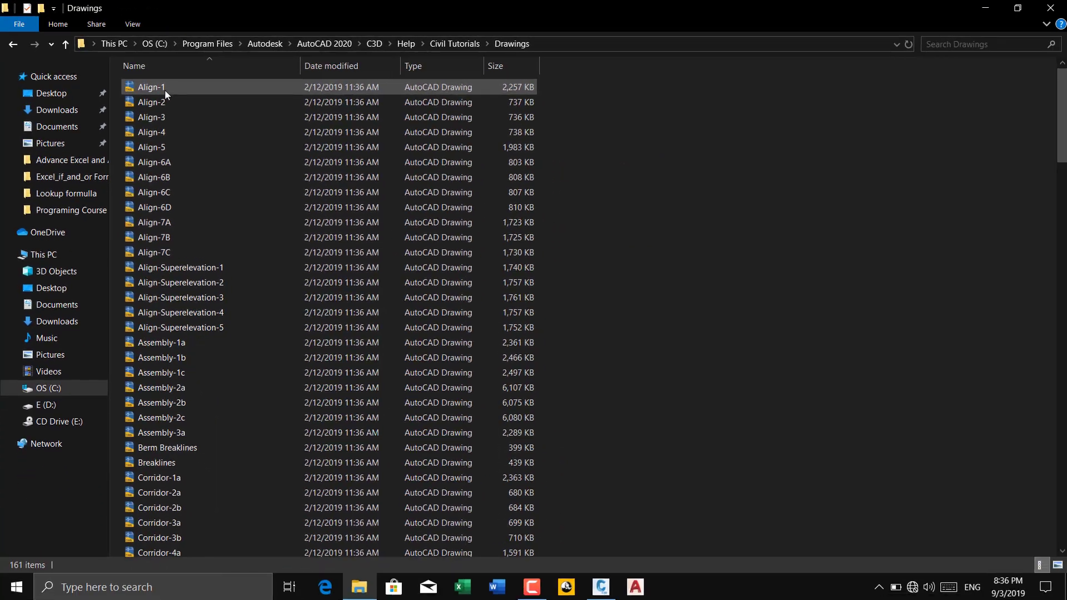
scroll(176, 158, "down", 4)
scroll(176, 159, "down", 3)
scroll(176, 158, "down", 4)
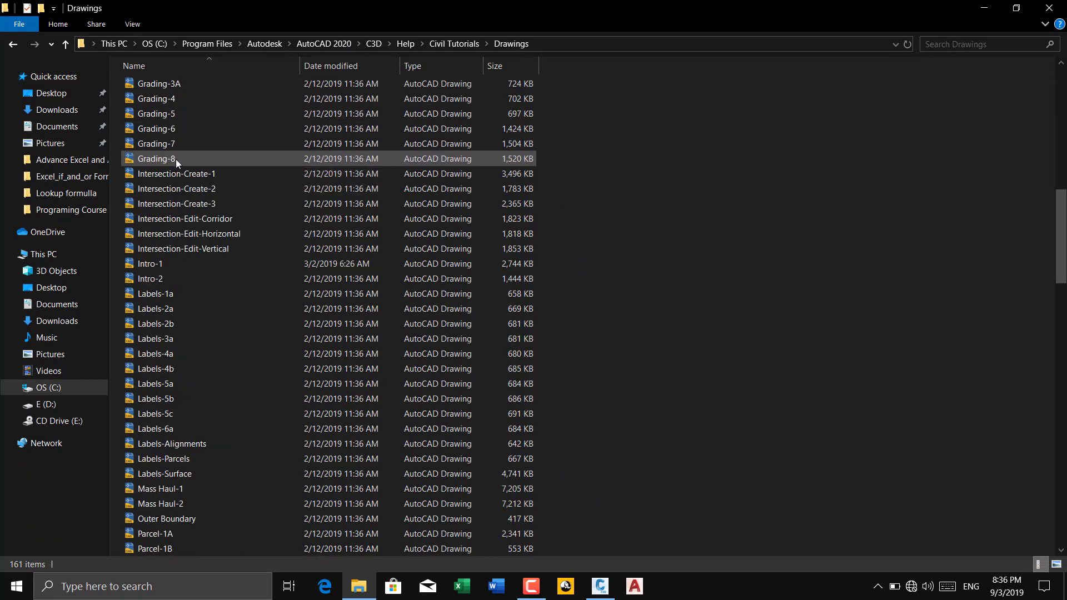
scroll(176, 159, "up", 3)
scroll(176, 159, "up", 7)
scroll(175, 159, "up", 5)
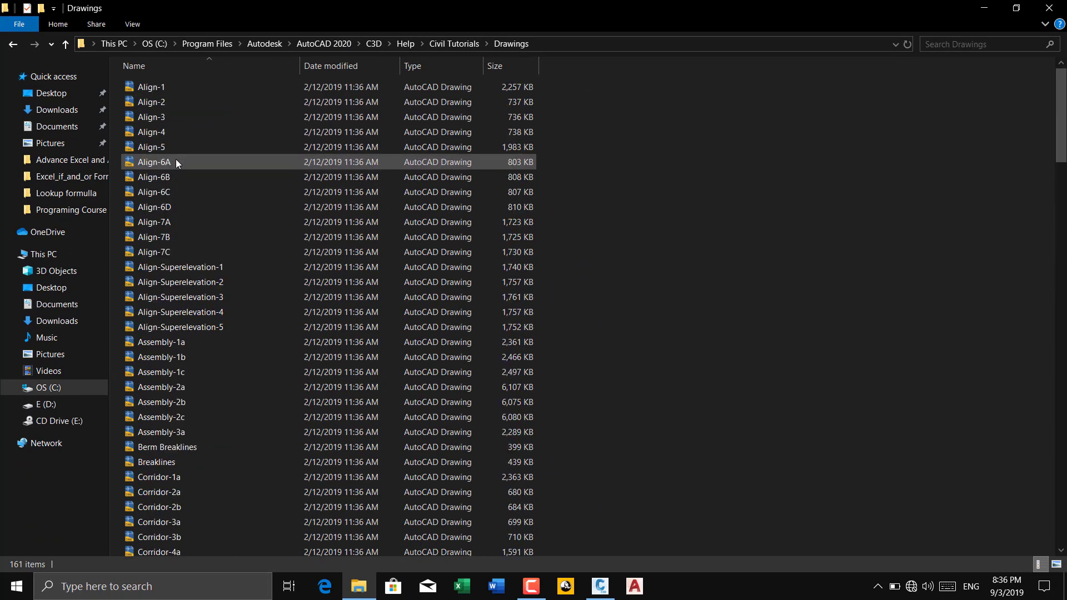
left_click(189, 238)
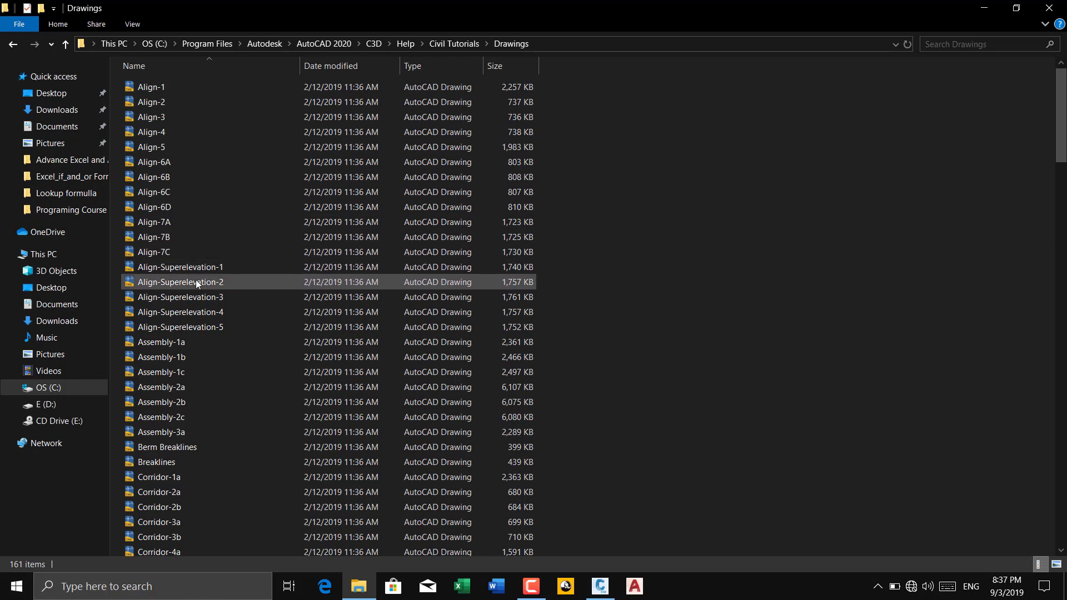
scroll(169, 349, "down", 3)
scroll(169, 346, "down", 2)
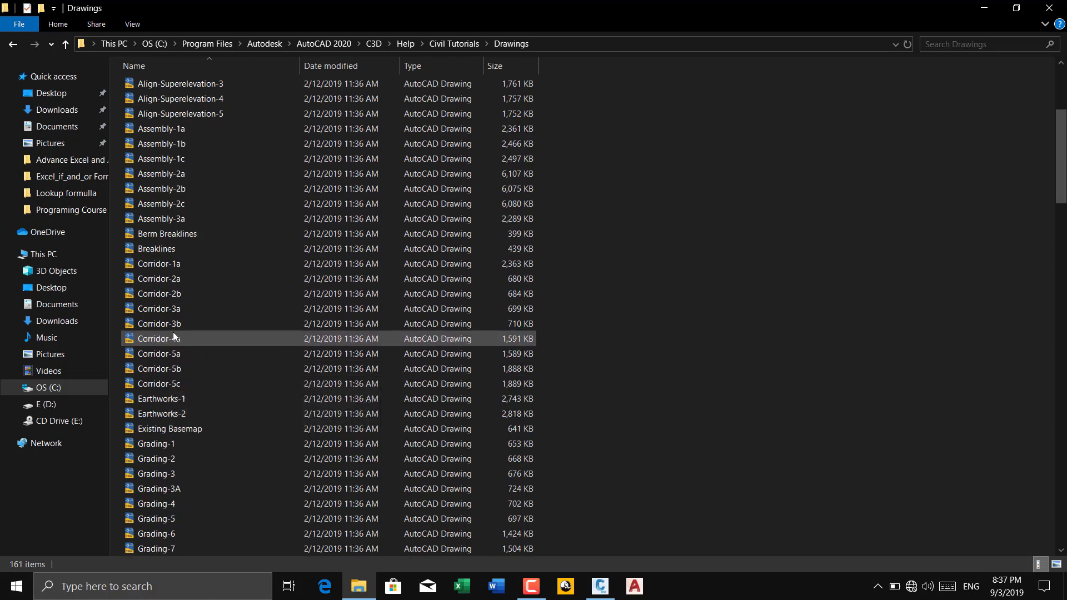
scroll(165, 273, "down", 1)
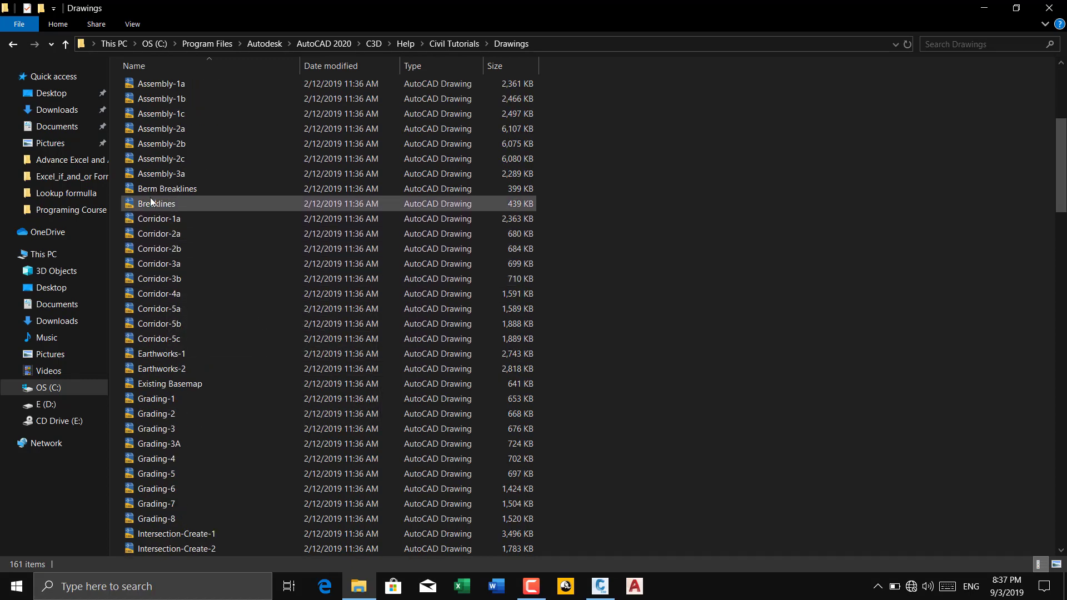
scroll(169, 301, "down", 2)
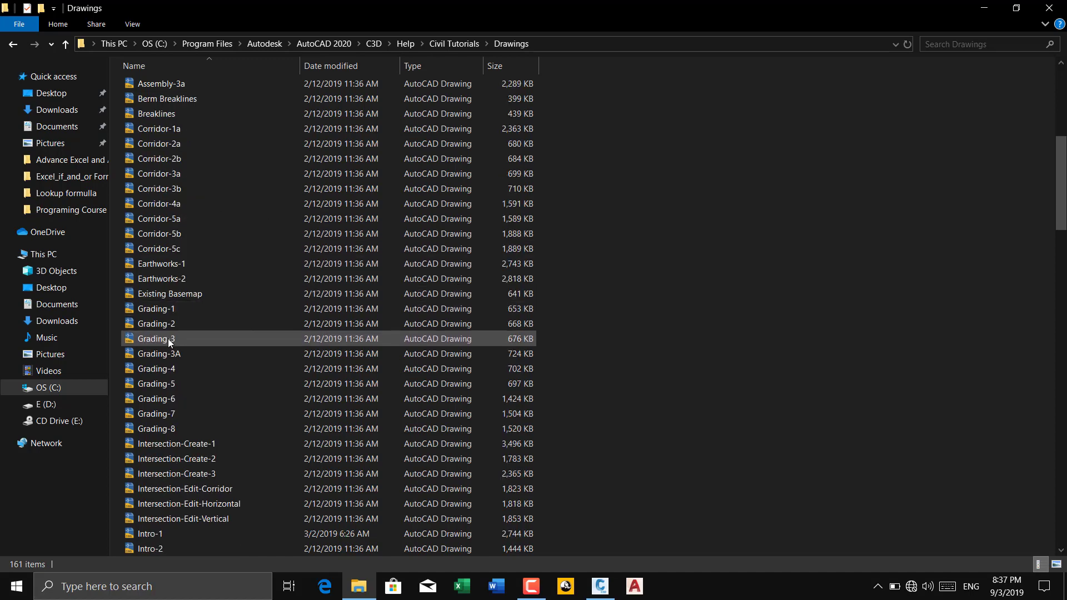
scroll(167, 350, "down", 3)
scroll(162, 378, "down", 2)
scroll(151, 387, "down", 1)
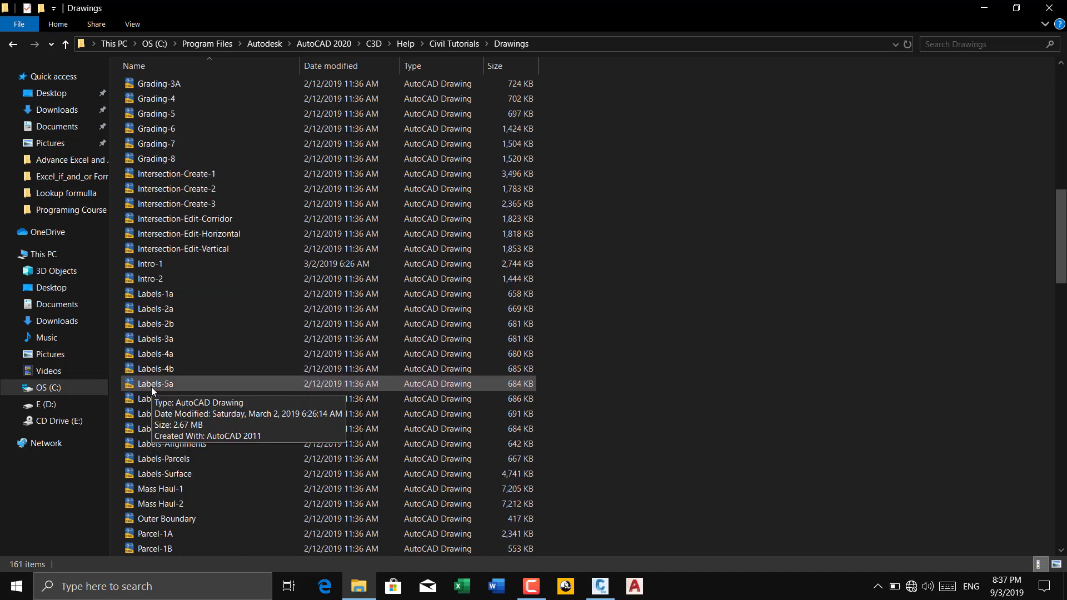
scroll(151, 387, "down", 1)
scroll(164, 404, "down", 2)
scroll(165, 445, "down", 3)
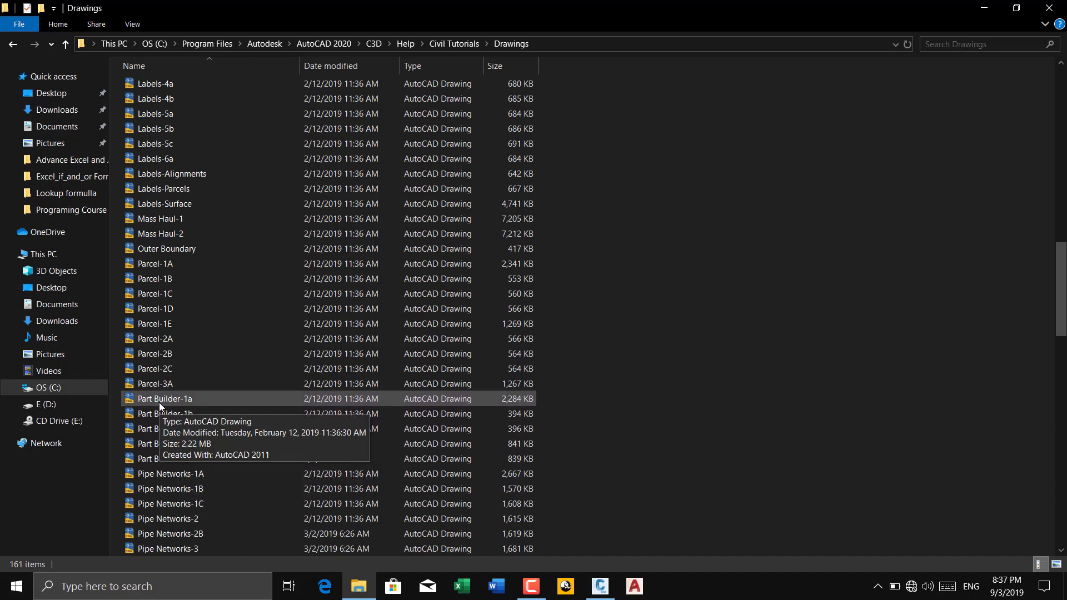
scroll(167, 410, "down", 1)
scroll(174, 426, "down", 1)
scroll(158, 387, "down", 3)
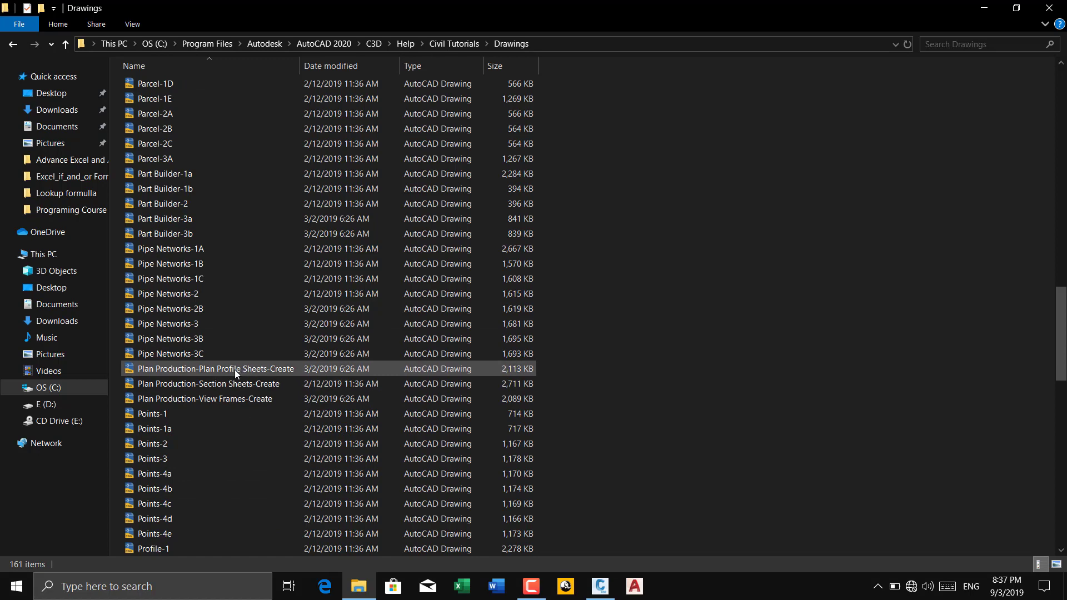
scroll(201, 389, "down", 2)
scroll(166, 389, "down", 3)
scroll(158, 438, "down", 2)
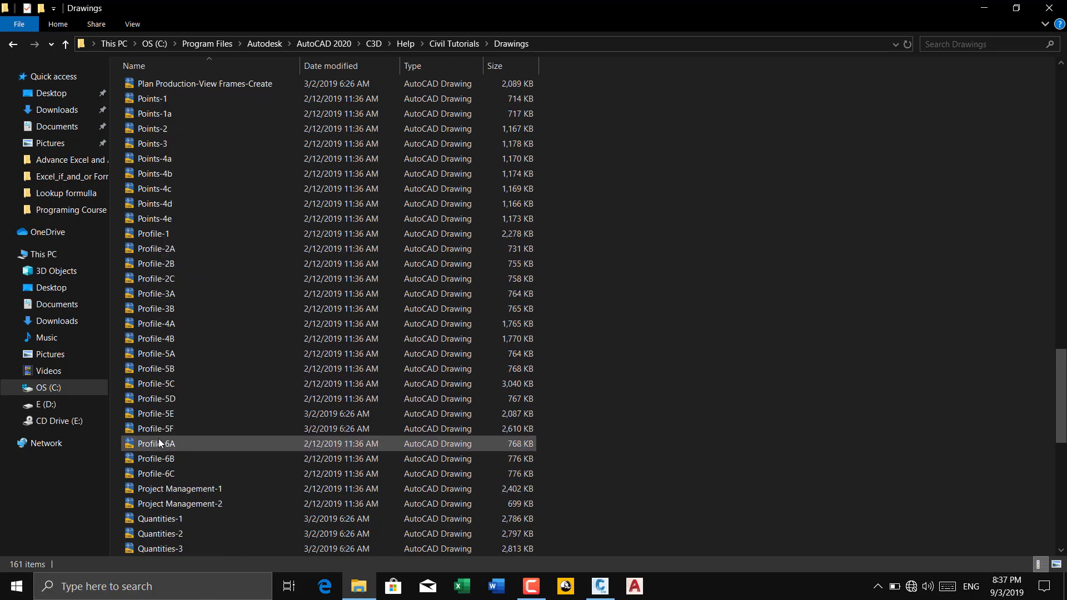
scroll(158, 439, "down", 1)
scroll(188, 447, "down", 4)
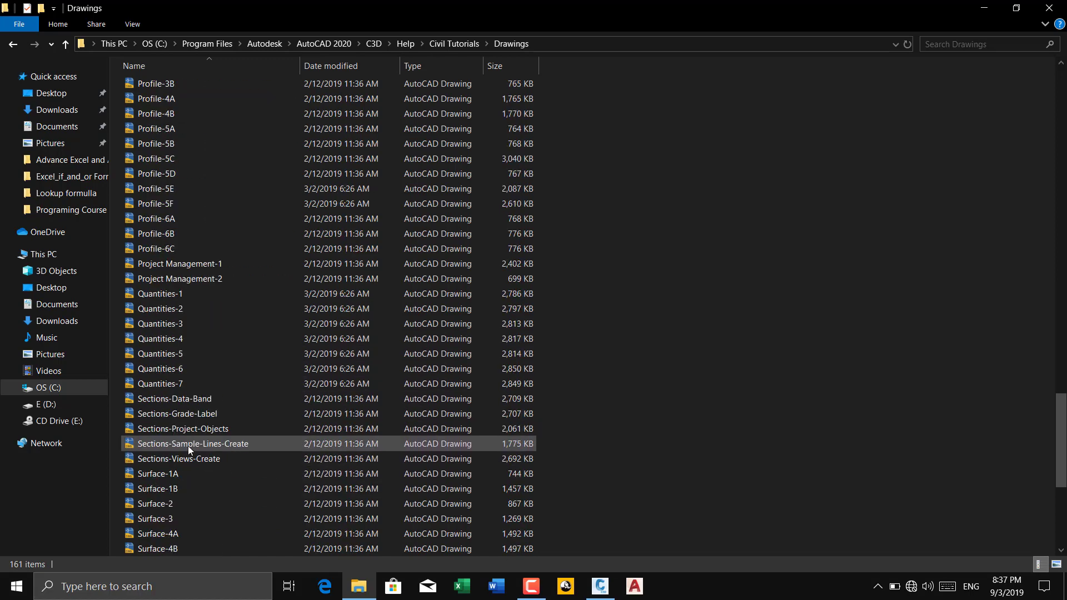
scroll(168, 428, "down", 1)
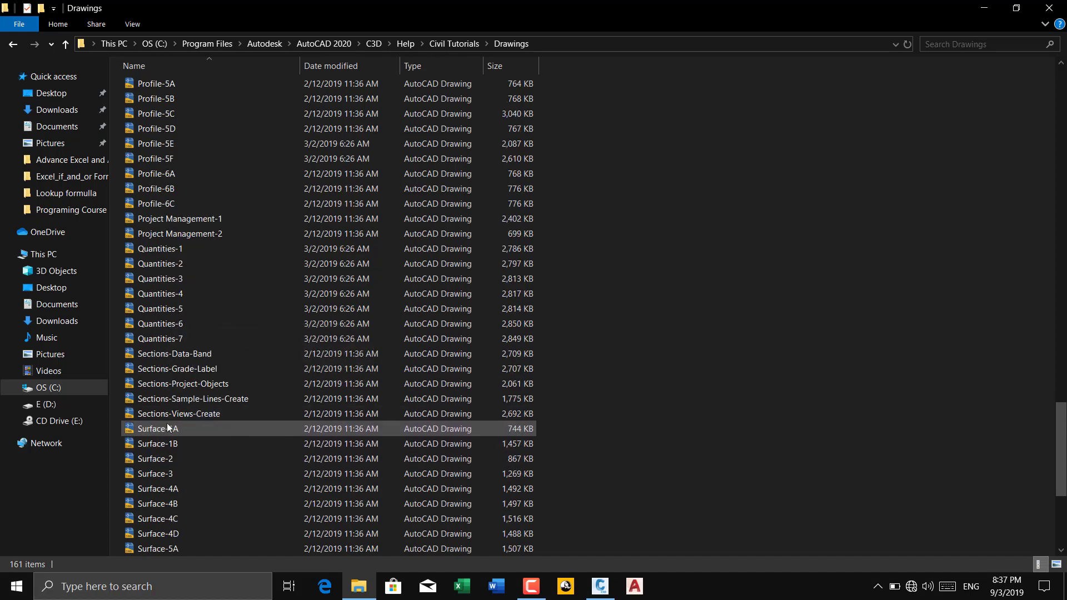
scroll(166, 425, "down", 1)
scroll(164, 412, "down", 3)
scroll(163, 401, "down", 1)
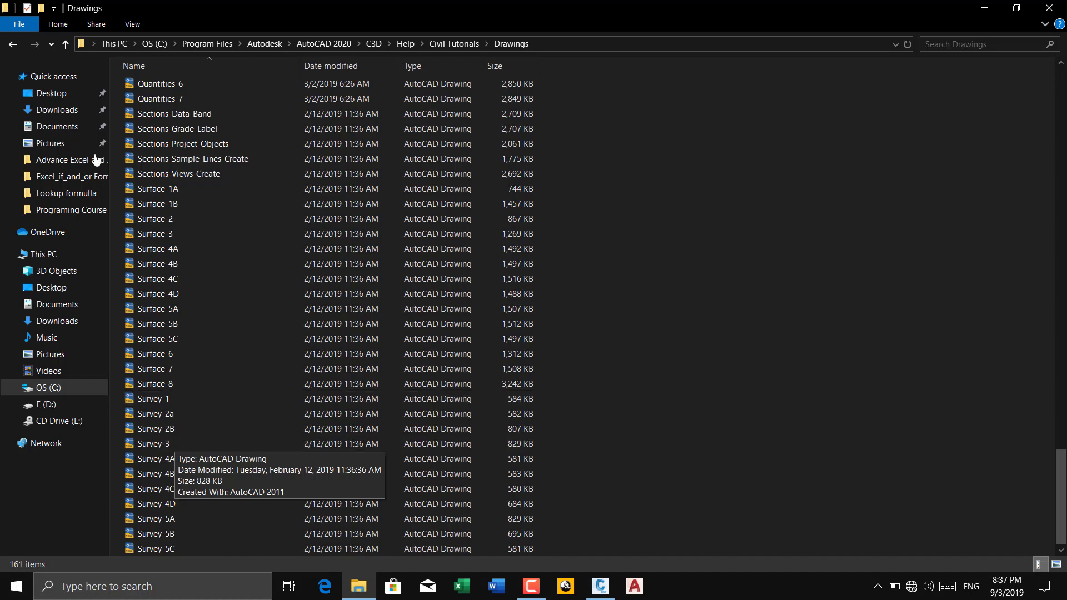
mouse_move(59, 159)
left_click(13, 49)
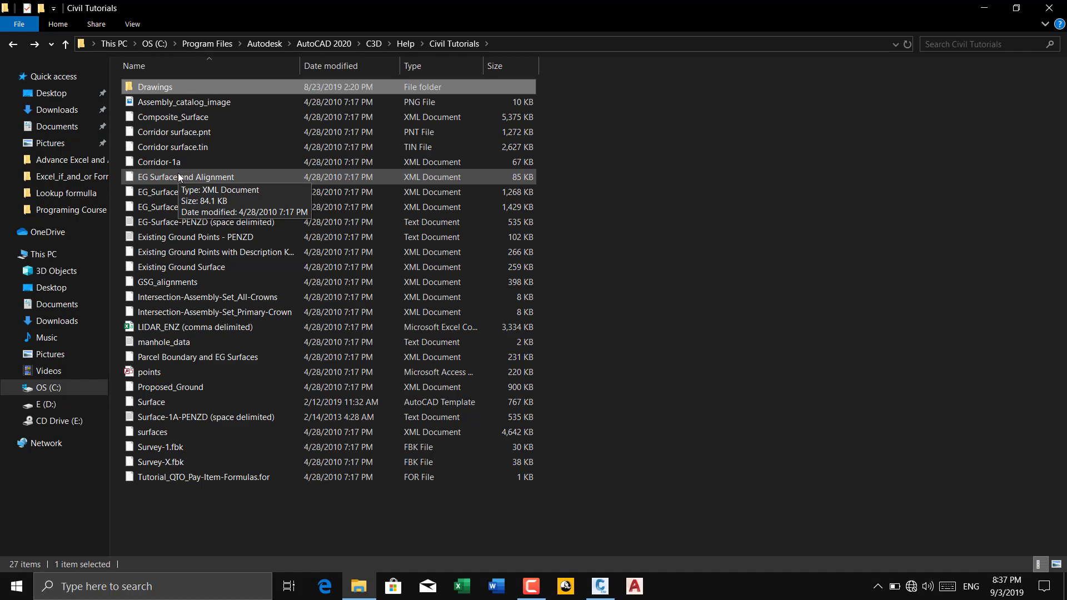
Step back through the visited folders to This PC.
left_click(10, 47)
left_click(10, 48)
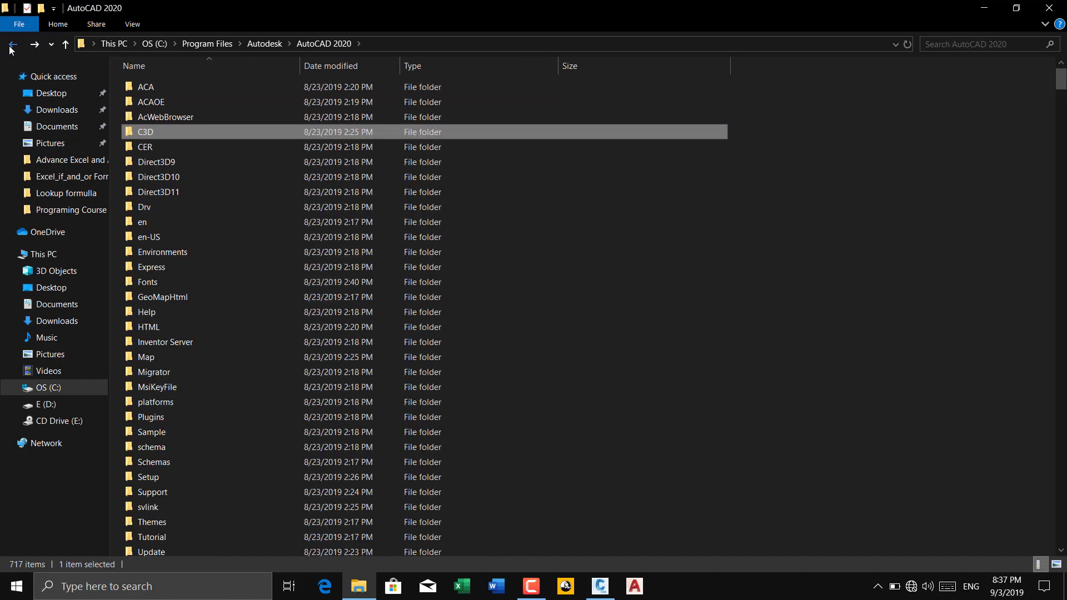
left_click(10, 48)
left_click(10, 48)
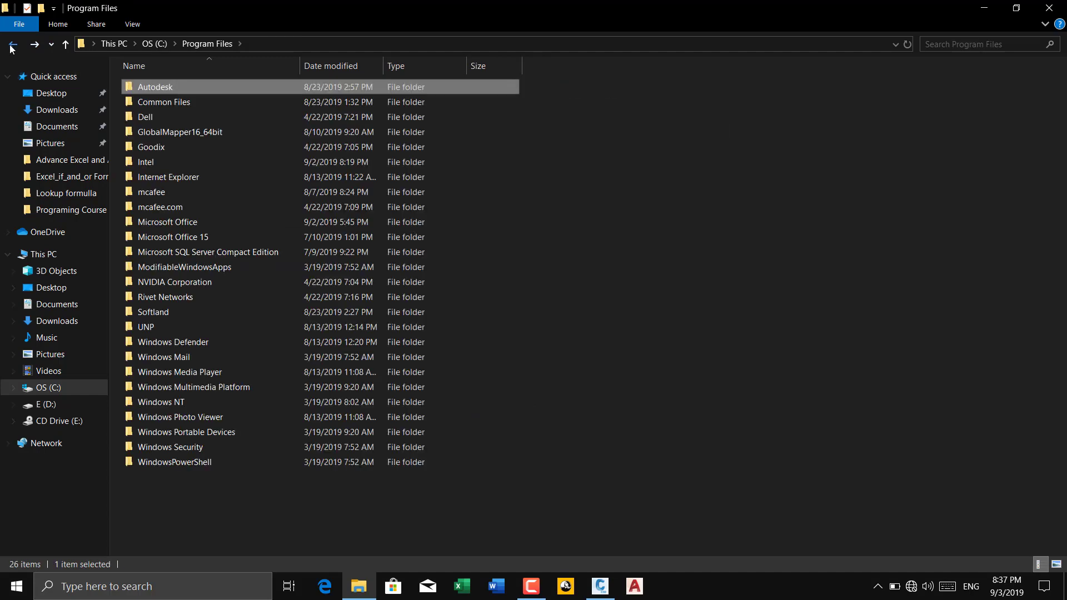
left_click(10, 48)
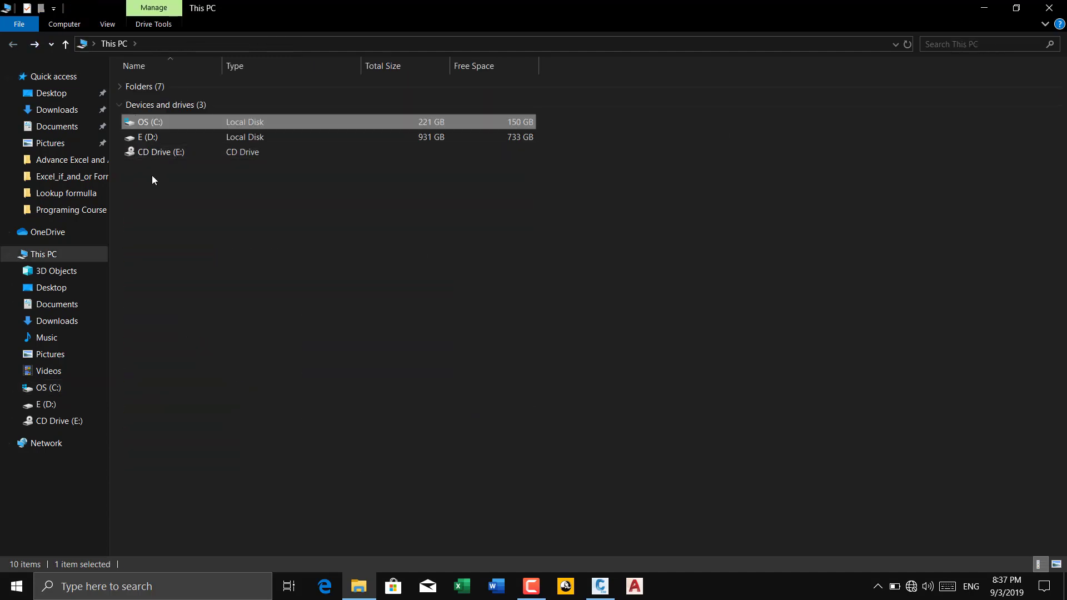
Re-open OS (C:)\Program Files\Autodesk\AutoCAD 2020\C3D\Help\Civil Tutorials.
double_click(155, 125)
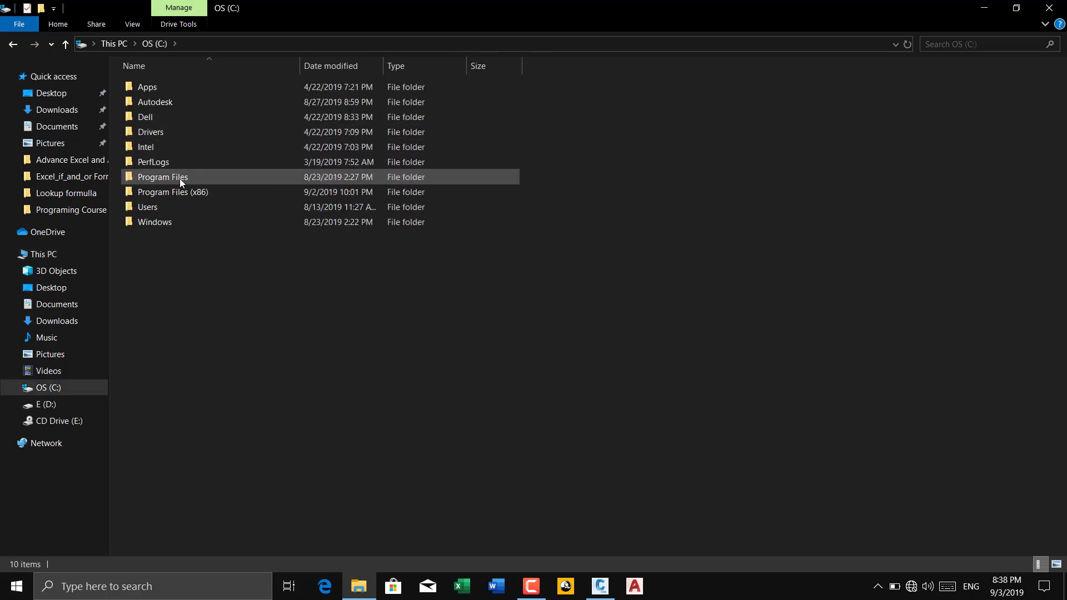
double_click(179, 177)
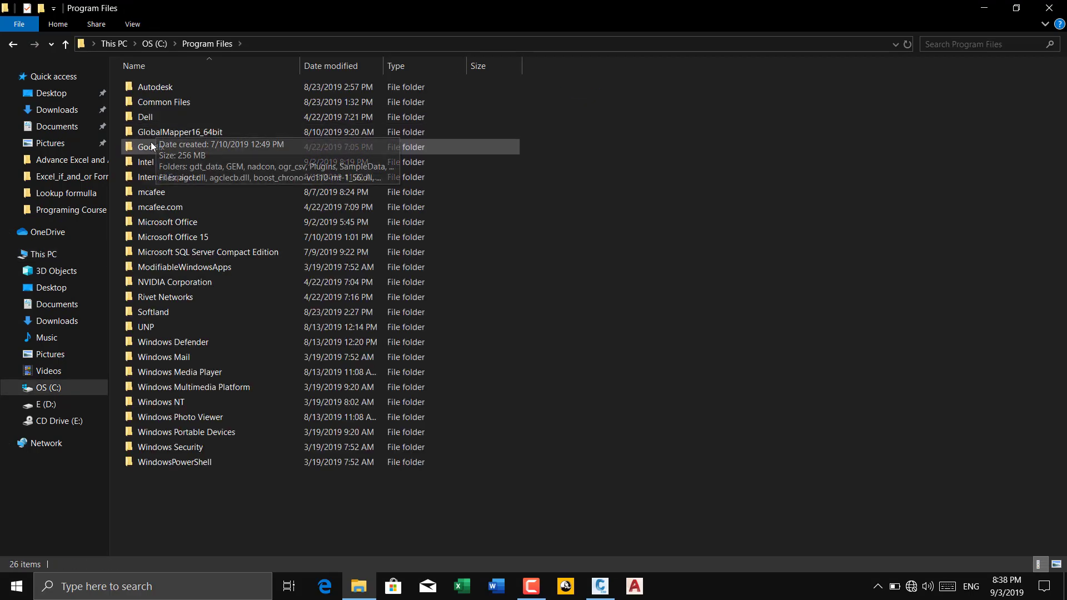
double_click(158, 90)
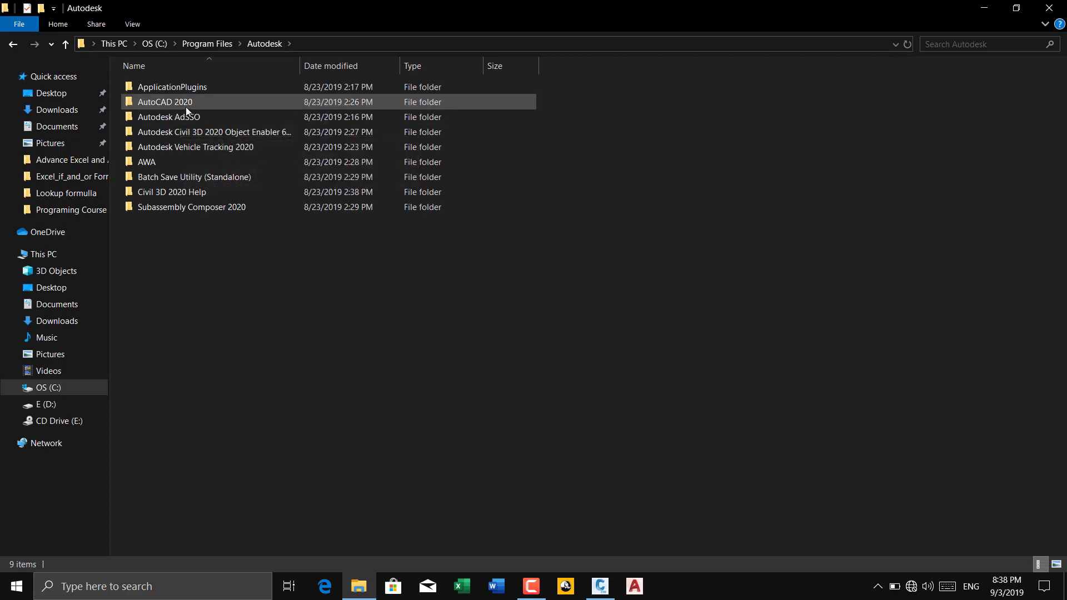
double_click(186, 105)
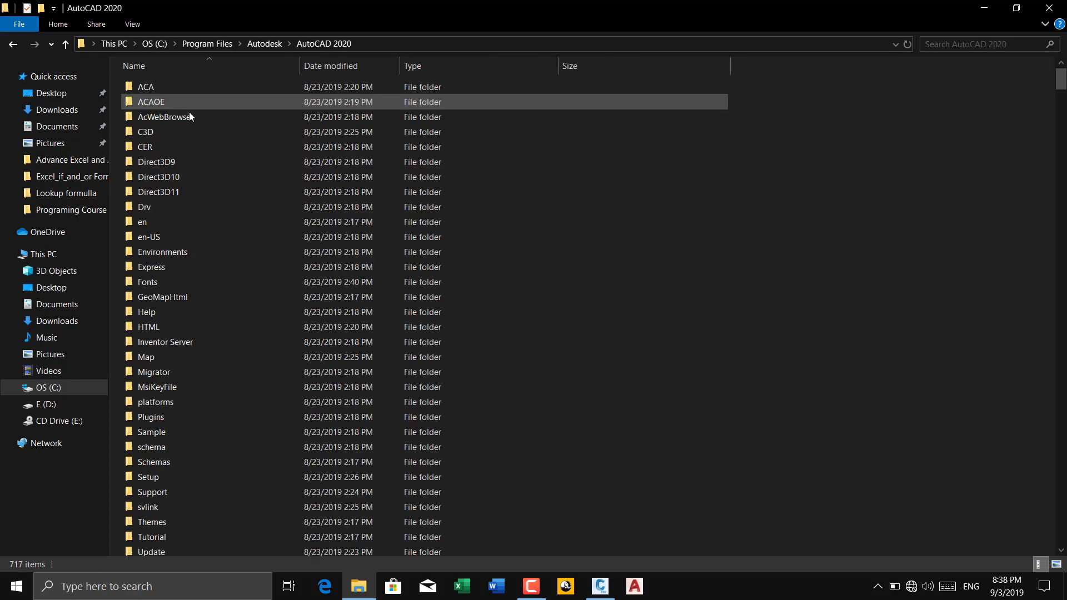
double_click(153, 134)
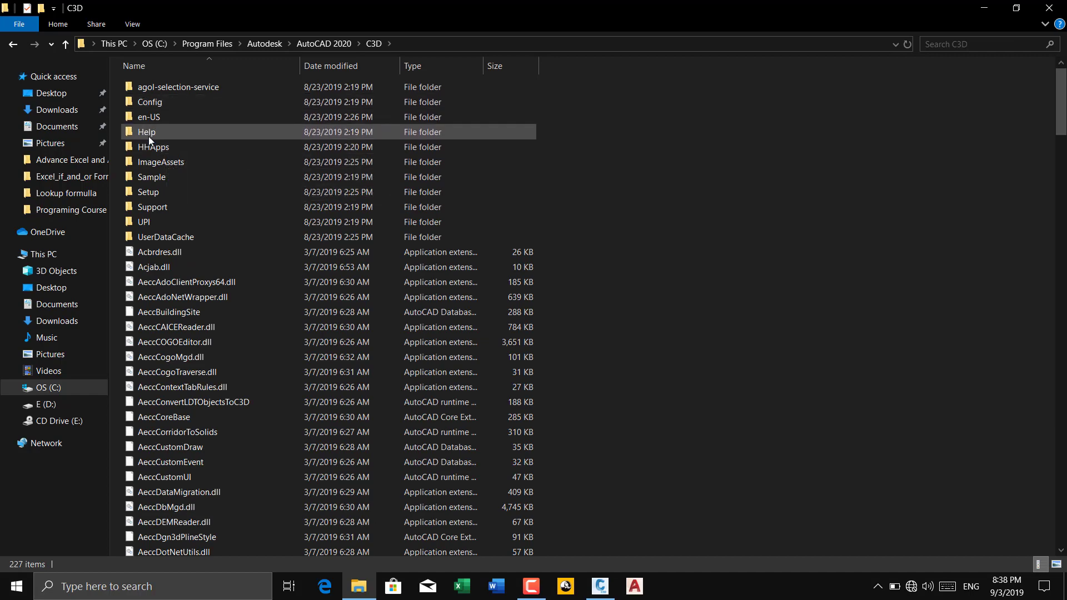
double_click(148, 136)
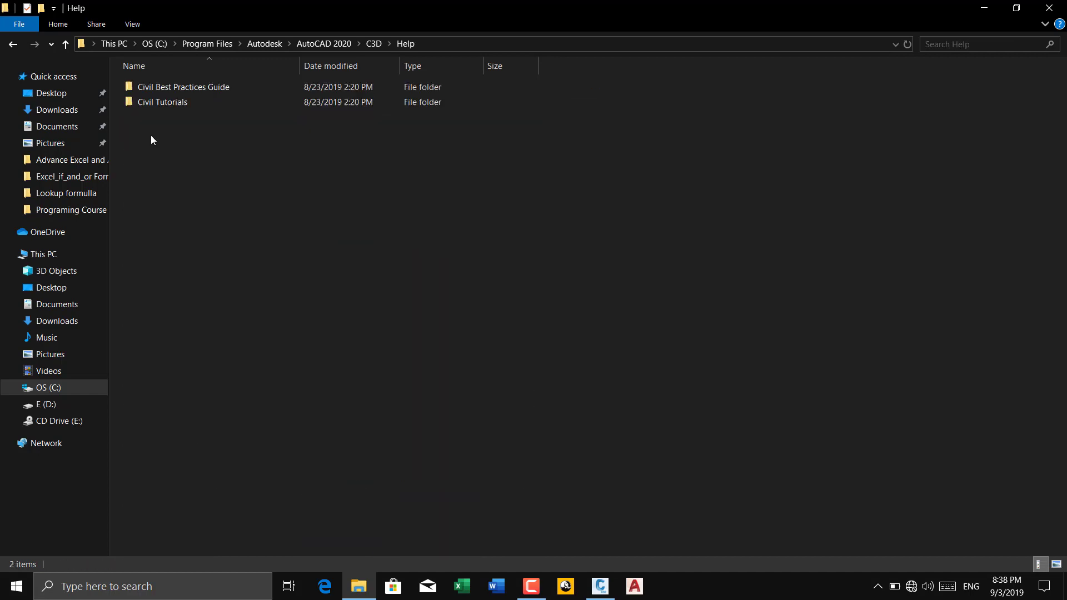
double_click(174, 104)
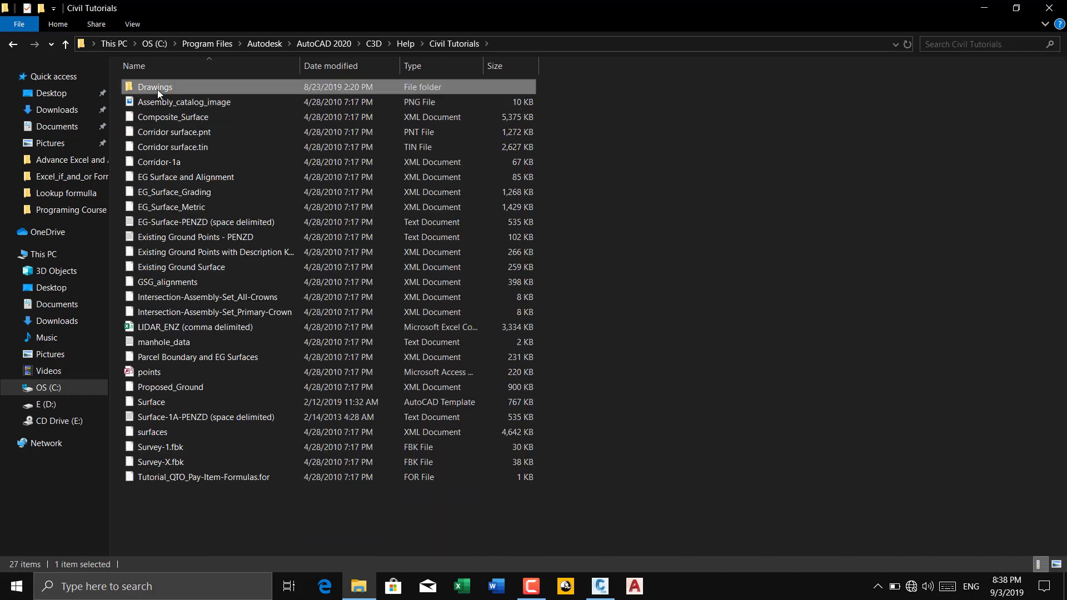
Copy the Civil Tutorials Drawings folder and paste it onto the desktop.
right_click(158, 89)
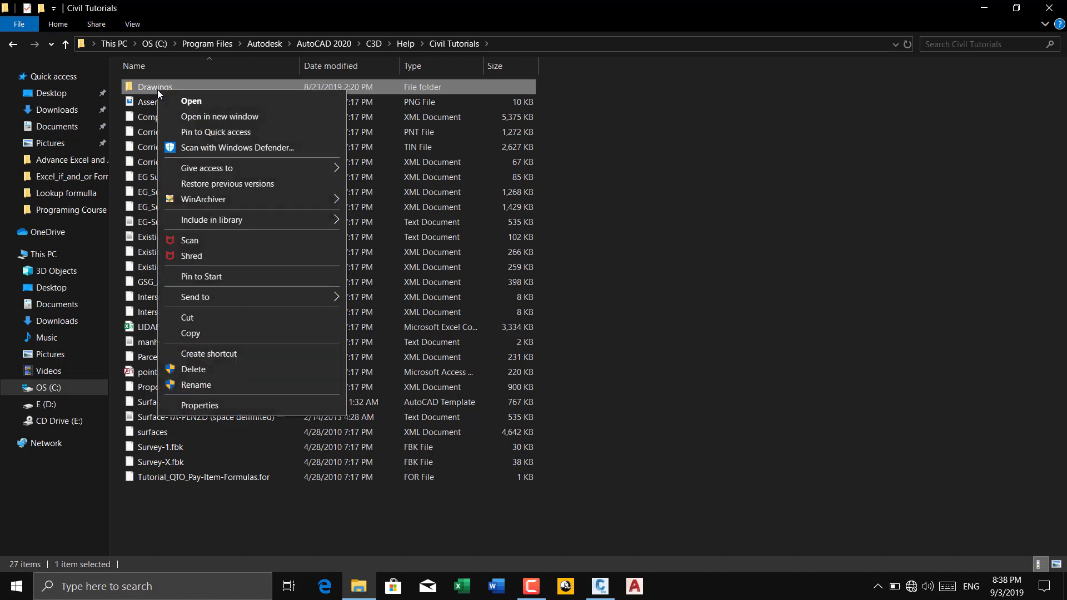
left_click(201, 335)
left_click(984, 9)
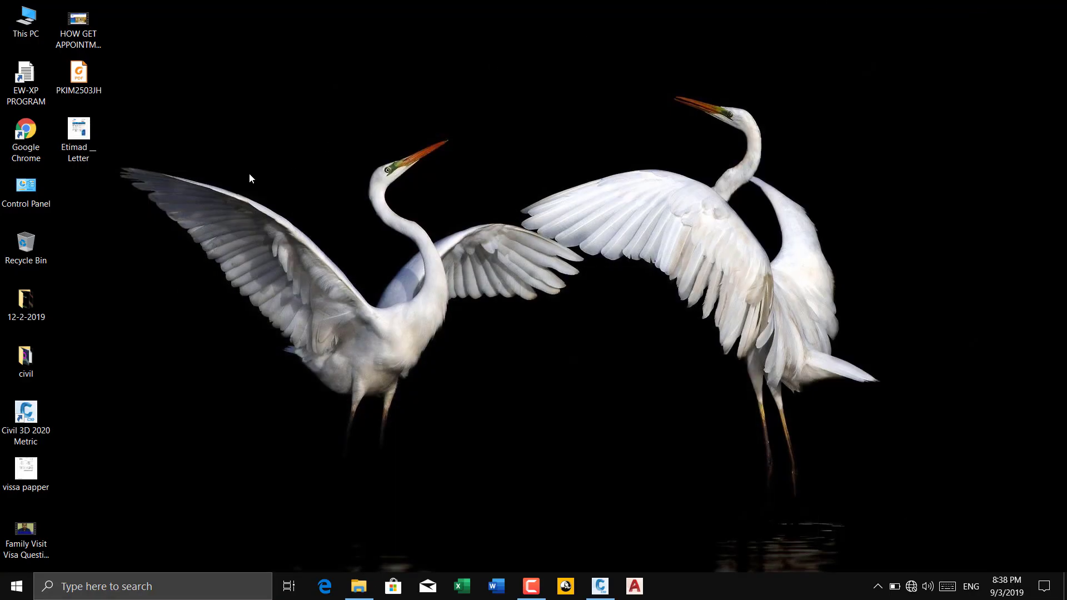
right_click(95, 208)
left_click(138, 271)
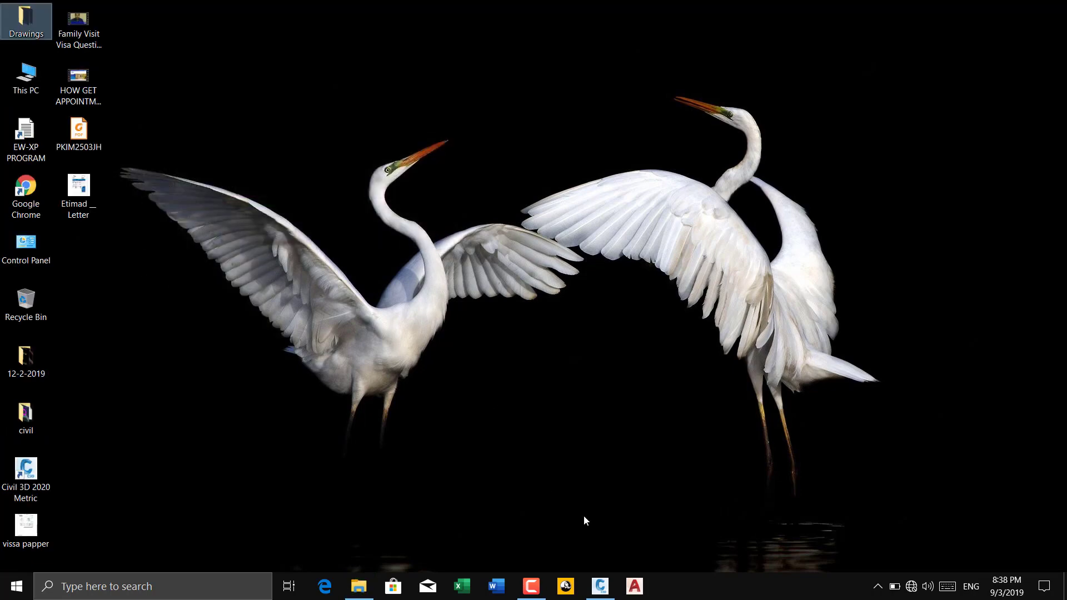
Close Intro-1 without saving, start a blank drawing, and browse into the desktop Drawings folder.
left_click(597, 590)
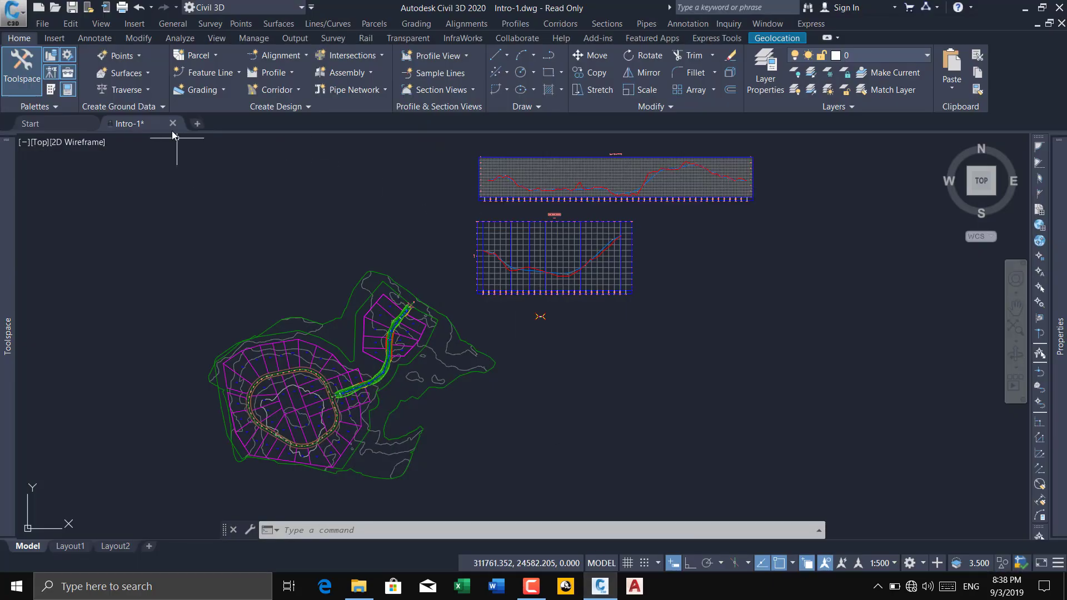
left_click(557, 325)
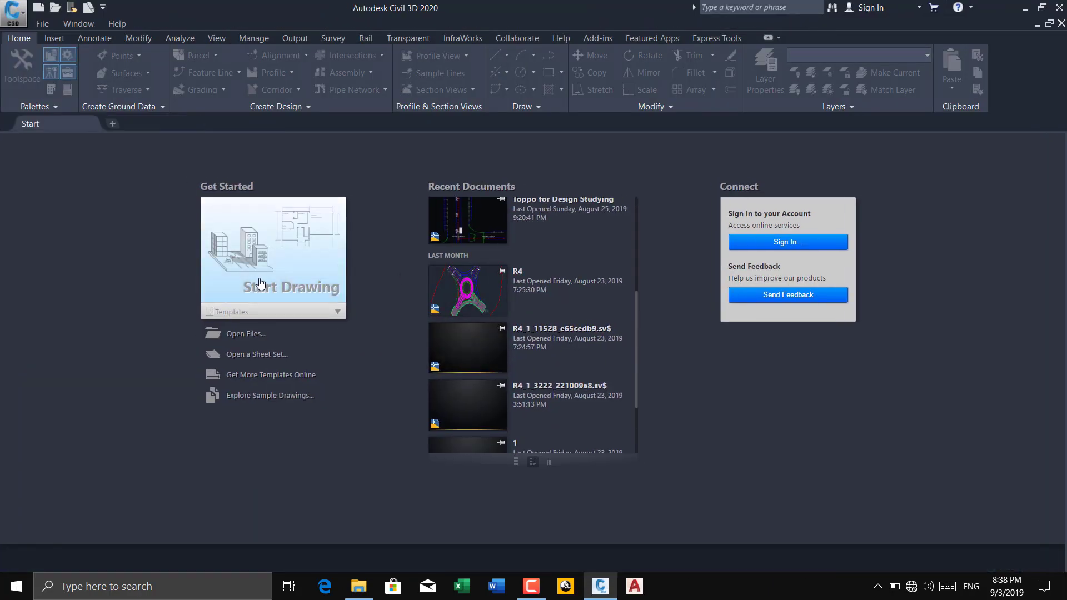
left_click(331, 203)
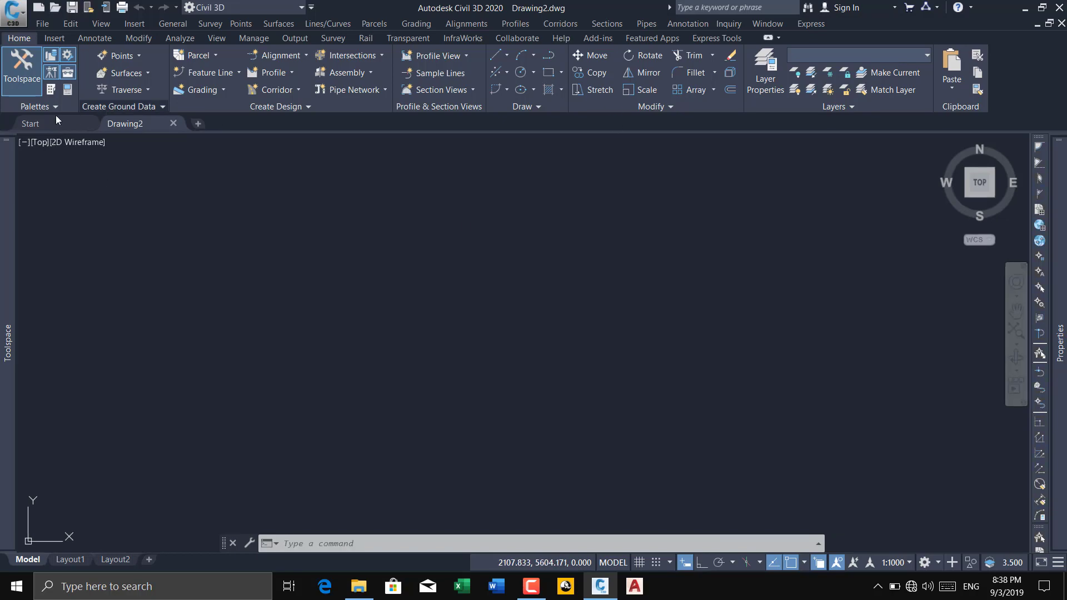
left_click(46, 123)
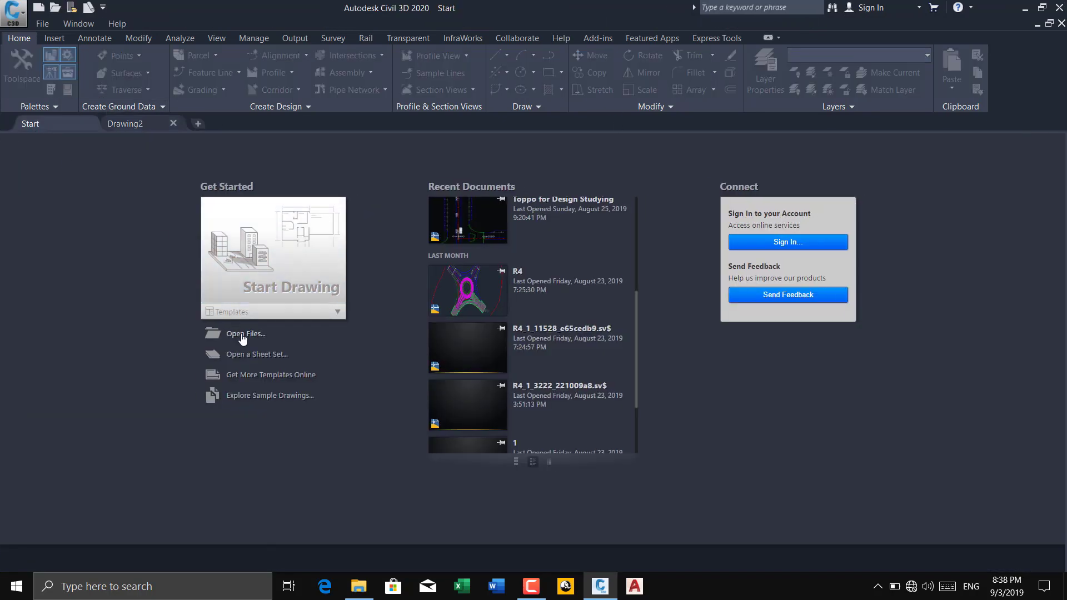
left_click(243, 337)
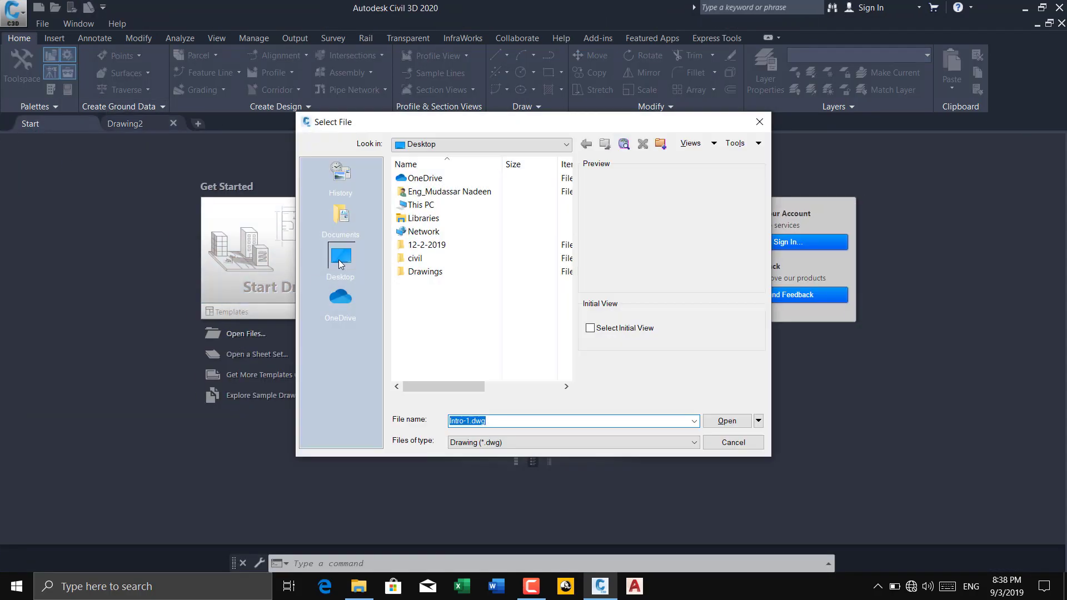
double_click(426, 271)
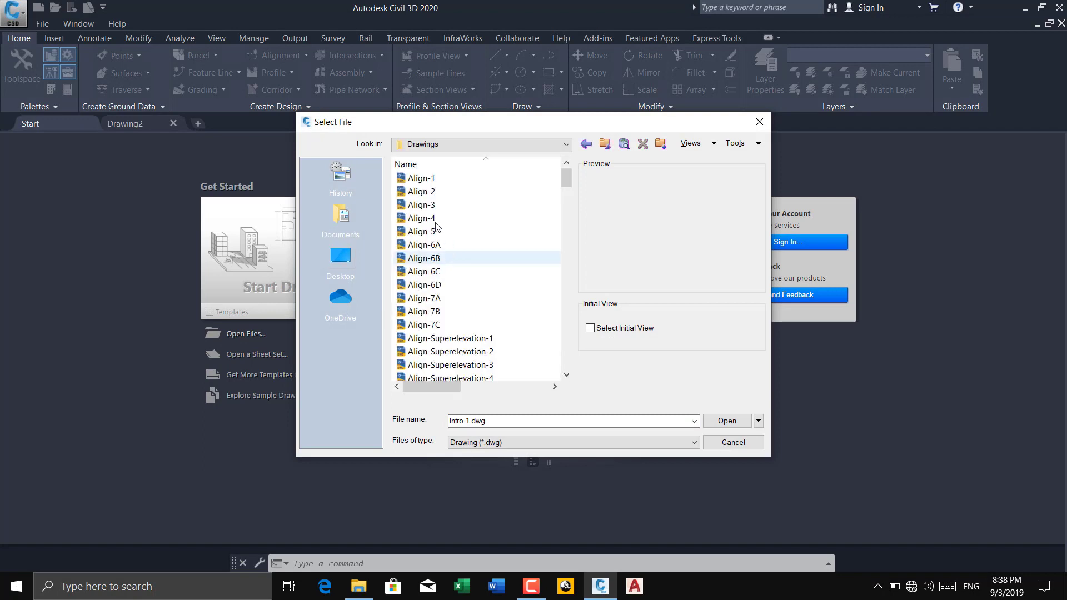
Preview the Align and Corridor sample drawings, ending on Corridor-5c.
left_click(422, 178)
left_click(421, 204)
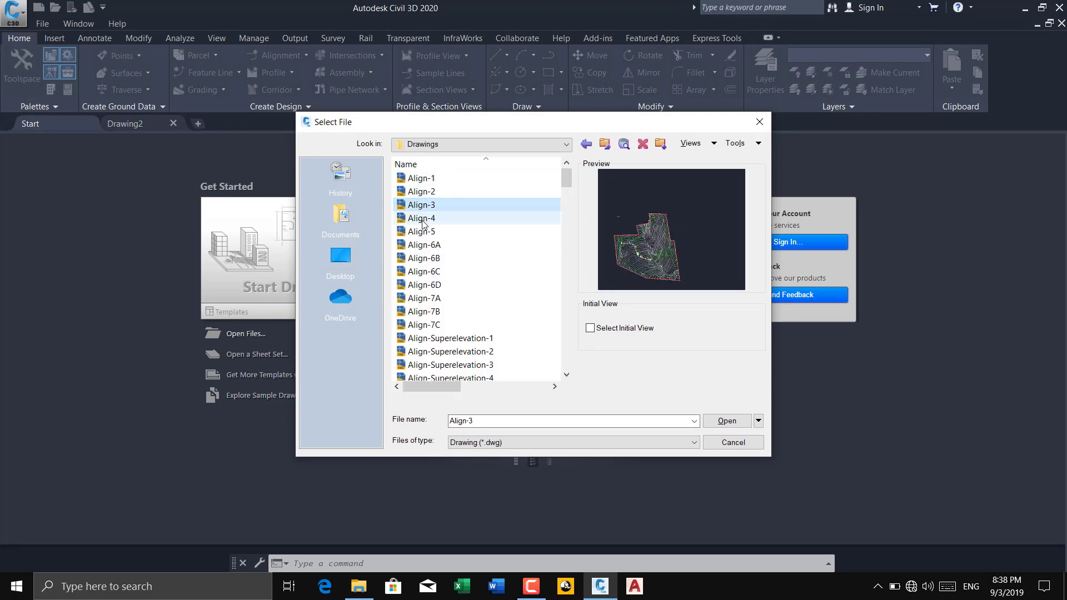
left_click(424, 219)
left_click(427, 245)
left_click(431, 272)
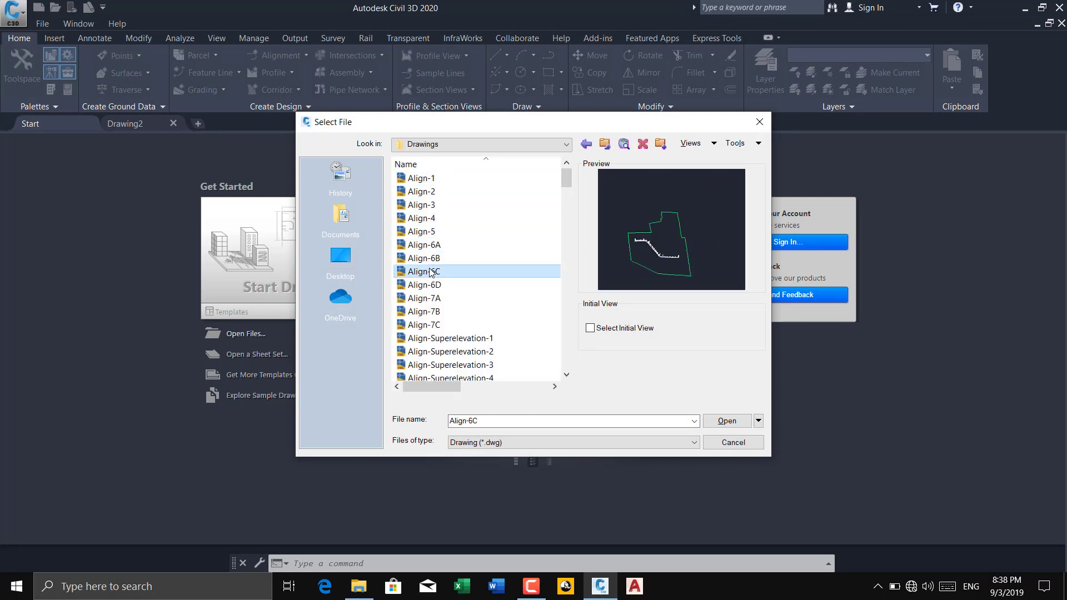
scroll(431, 266, "down", 3)
scroll(429, 256, "down", 3)
scroll(429, 251, "down", 2)
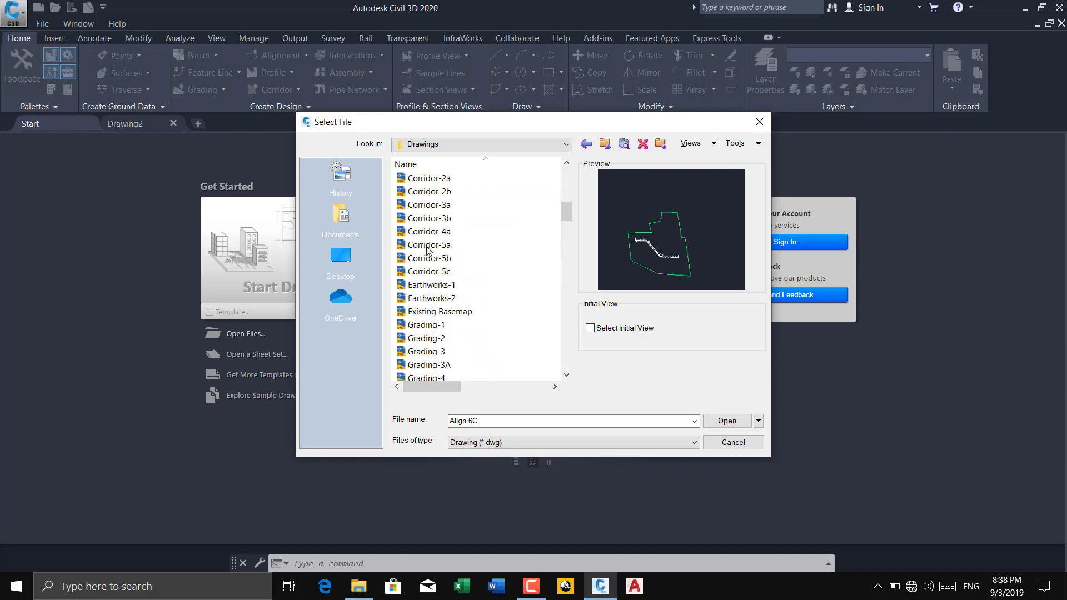
left_click(428, 246)
left_click(430, 271)
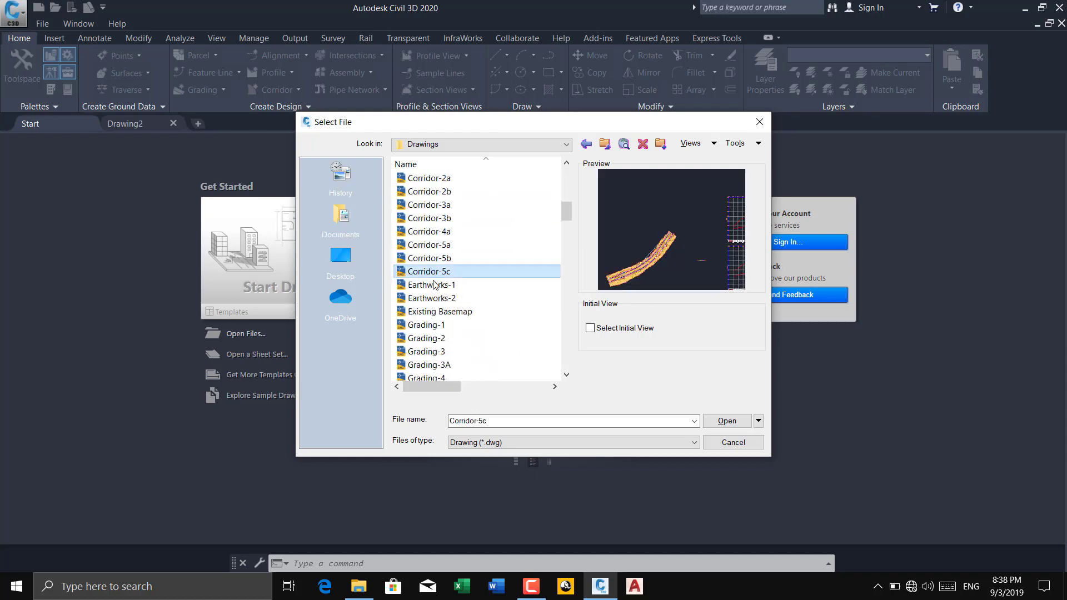
Open Earthworks-1.dwg and zoom in and out over its site plan.
double_click(433, 285)
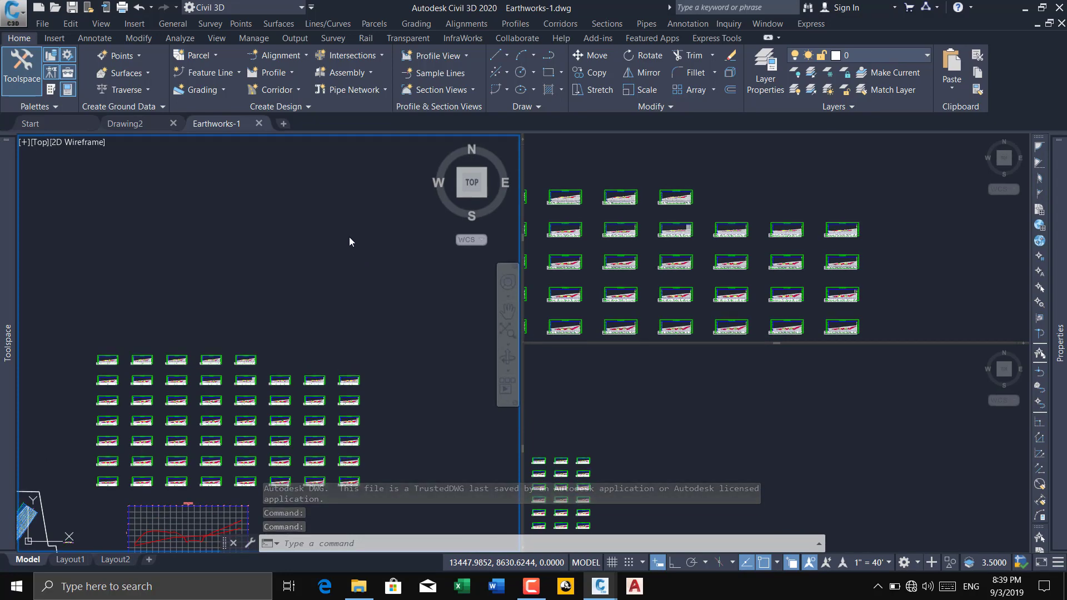
scroll(341, 238, "down", 5)
scroll(272, 316, "up", 2)
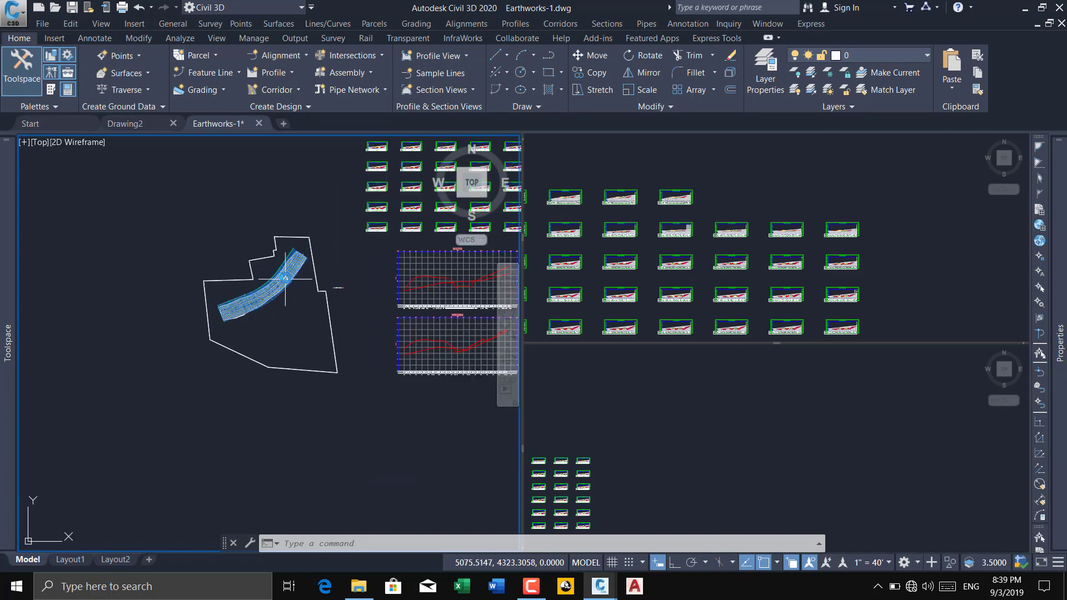
scroll(271, 312, "up", 3)
scroll(261, 303, "up", 2)
scroll(245, 297, "up", 2)
scroll(304, 345, "down", 2)
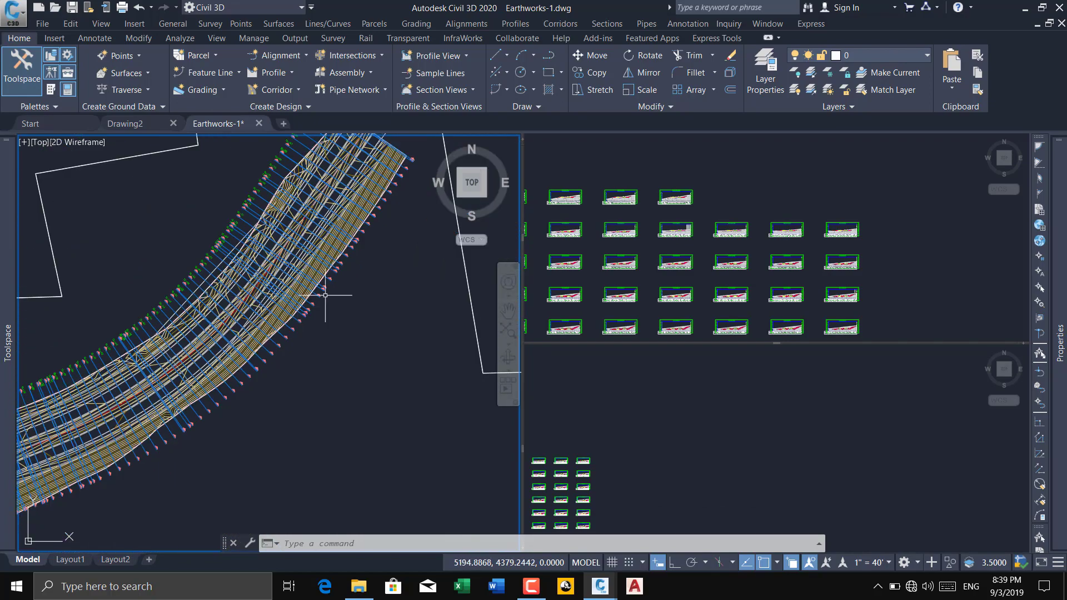
scroll(305, 350, "down", 2)
scroll(304, 355, "down", 3)
scroll(304, 355, "up", 3)
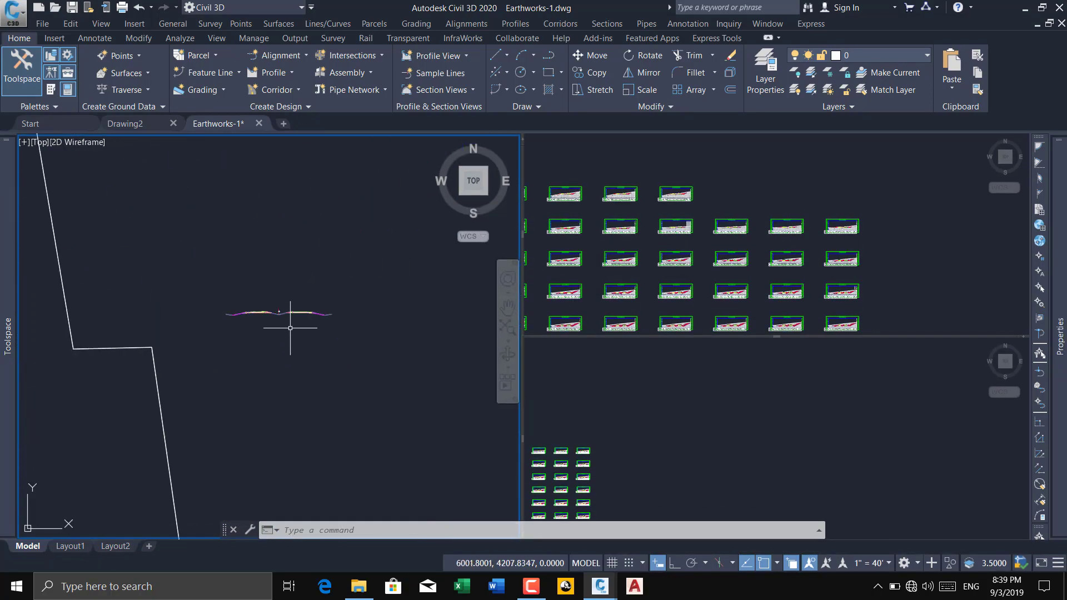
scroll(288, 310, "up", 3)
scroll(245, 300, "down", 1)
scroll(225, 344, "up", 2)
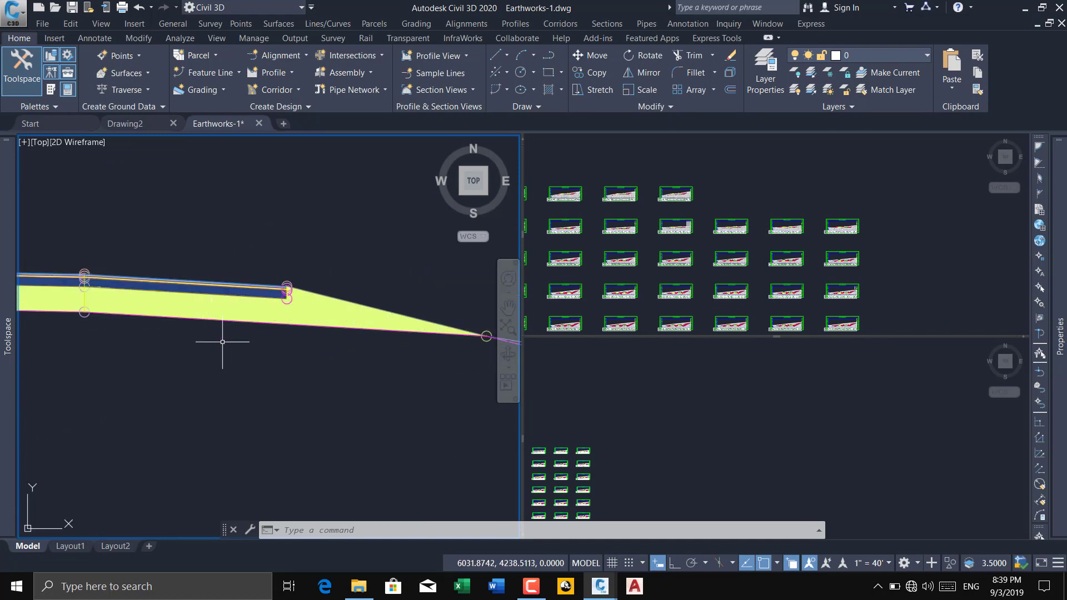
scroll(225, 343, "down", 2)
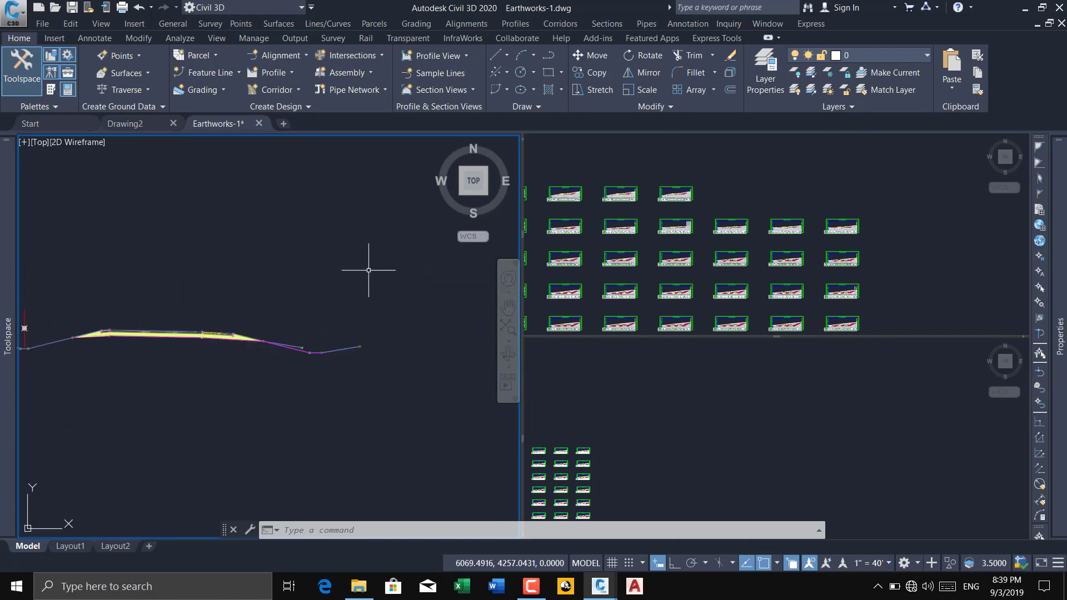
scroll(381, 251, "down", 4)
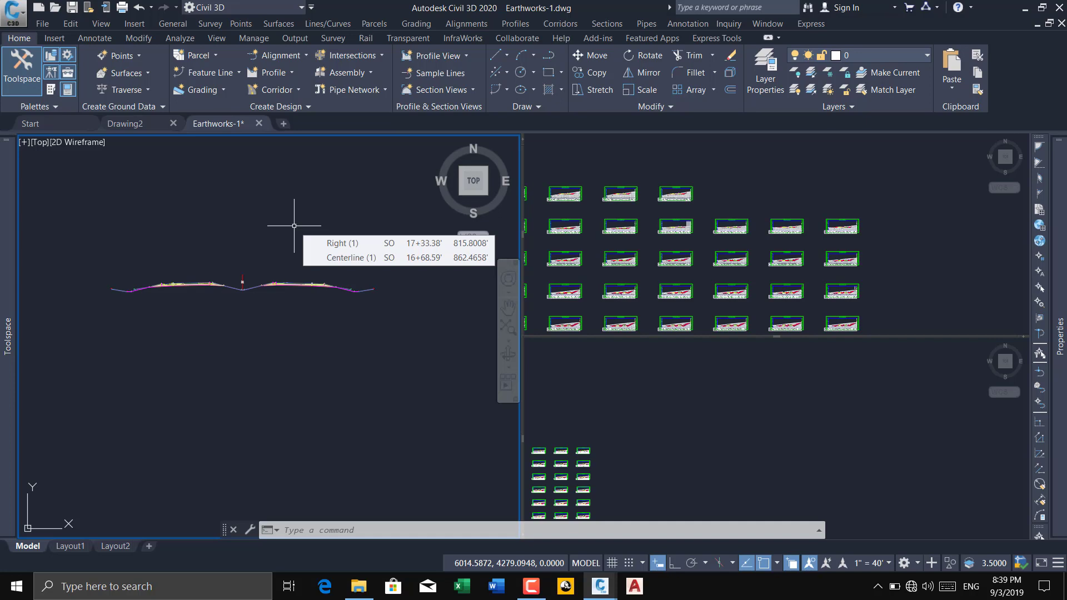
Zoom and pan until the corridor, profile views and section grids fit the left viewport.
scroll(269, 272, "up", 2)
scroll(271, 280, "up", 3)
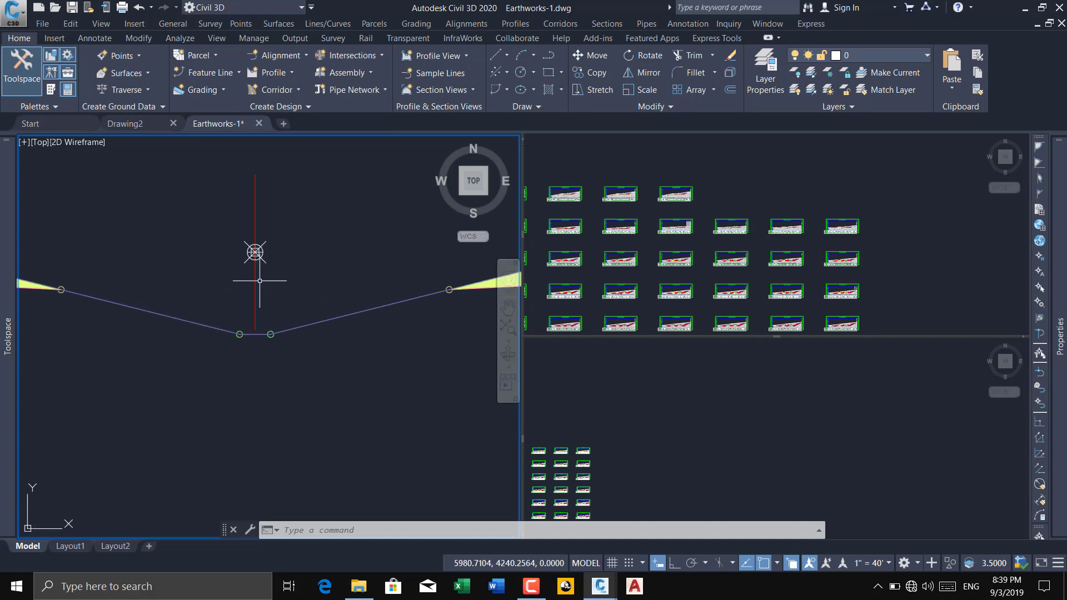
scroll(260, 280, "up", 4)
scroll(159, 291, "down", 4)
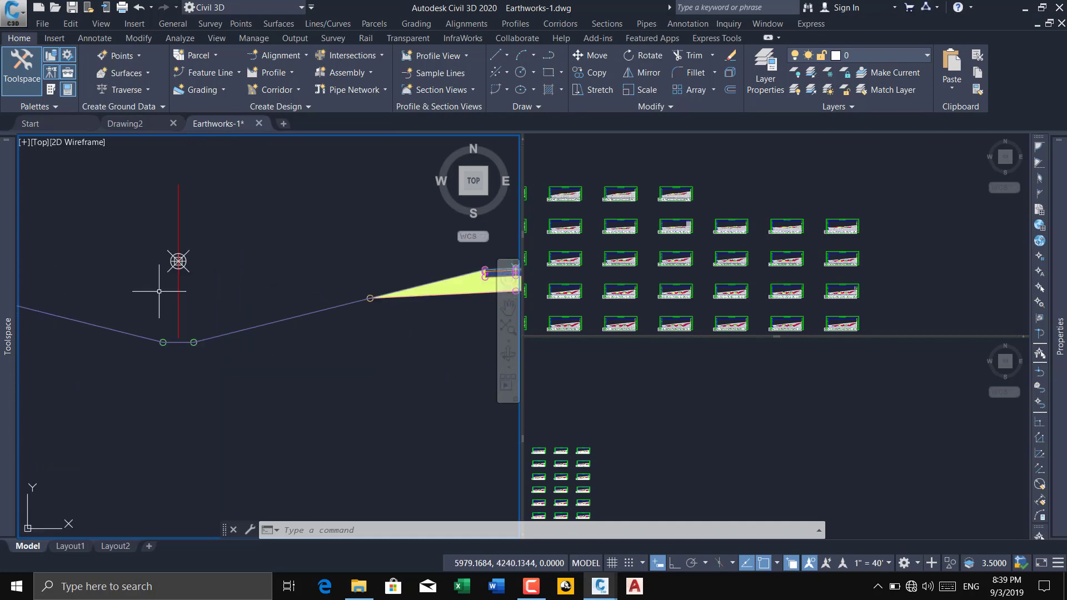
scroll(164, 291, "down", 4)
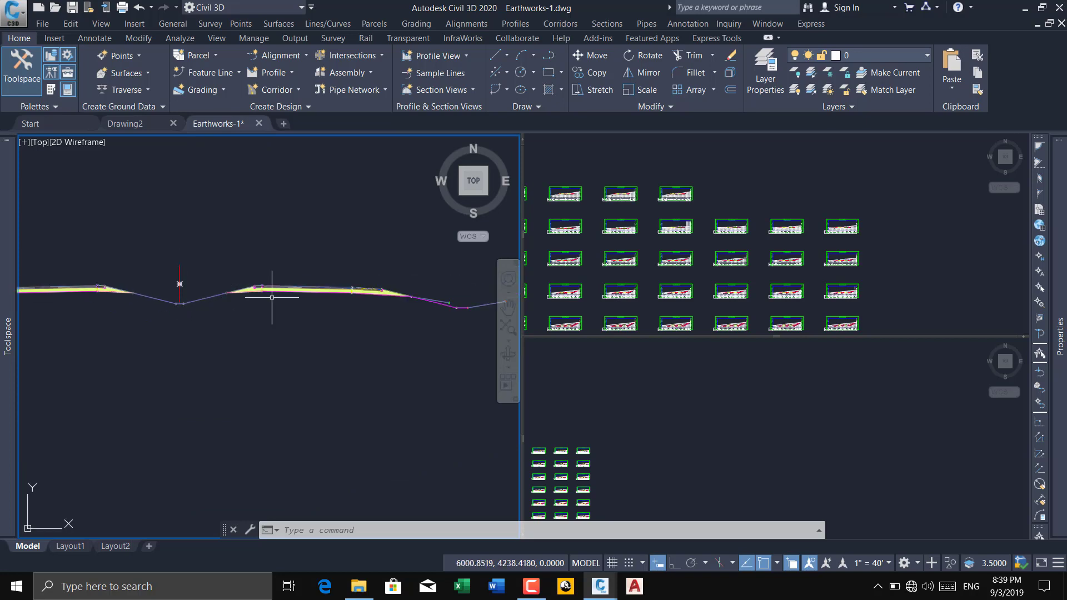
middle_click_drag(275, 308, 197, 308)
scroll(288, 327, "down", 1)
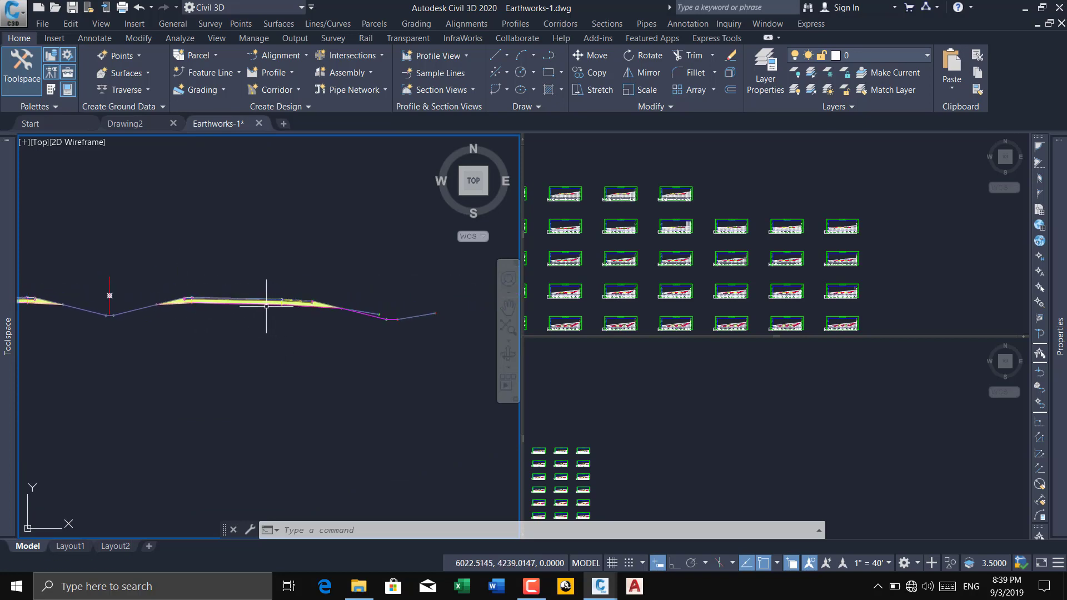
scroll(150, 295, "up", 3)
scroll(150, 296, "down", 2)
scroll(205, 309, "down", 3)
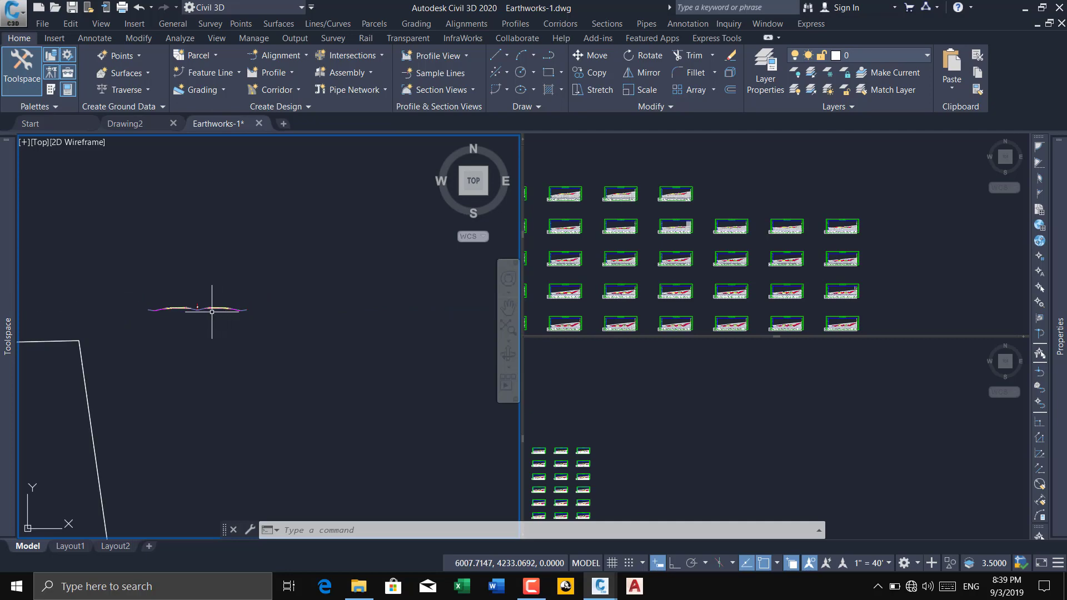
scroll(274, 281, "down", 3)
middle_click_drag(269, 250, 261, 321)
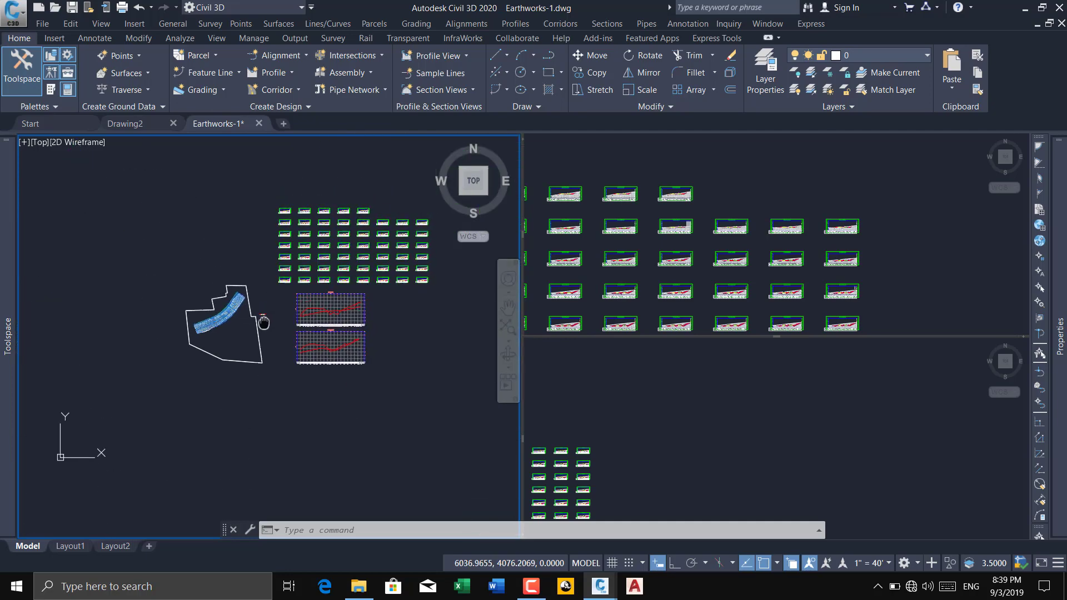
scroll(380, 264, "up", 3)
scroll(363, 219, "up", 3)
scroll(298, 381, "up", 1)
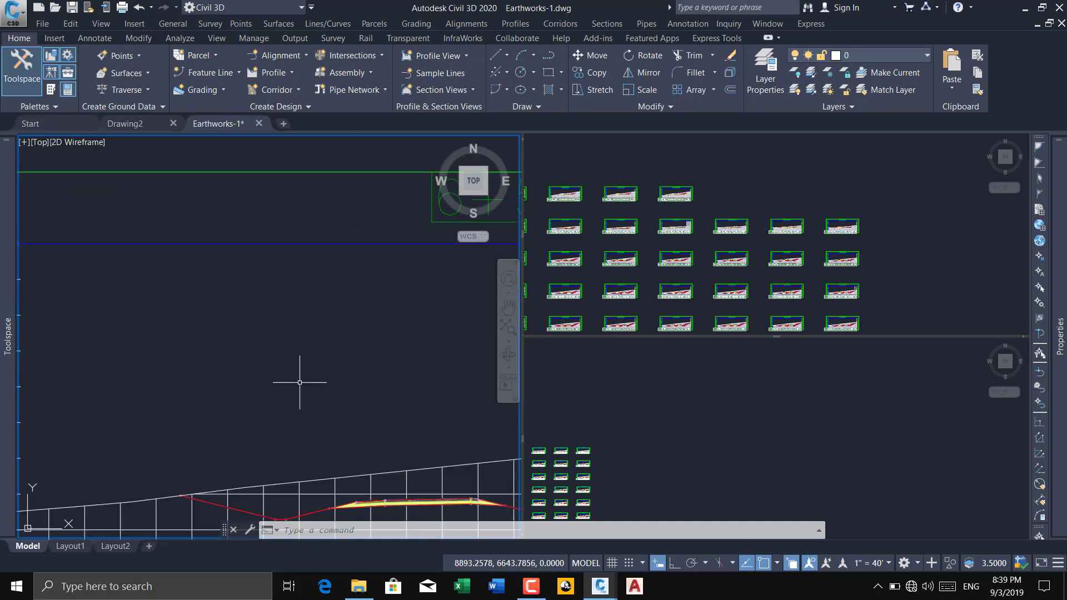
scroll(215, 347, "down", 1)
scroll(222, 349, "up", 1)
scroll(274, 345, "down", 3)
scroll(281, 349, "down", 2)
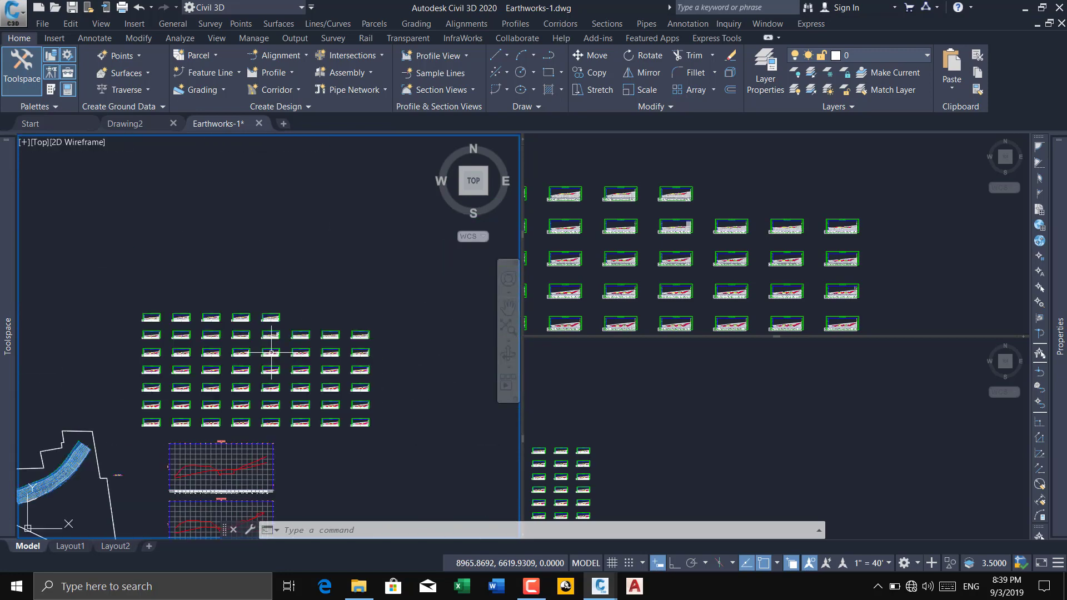
scroll(285, 351, "down", 3)
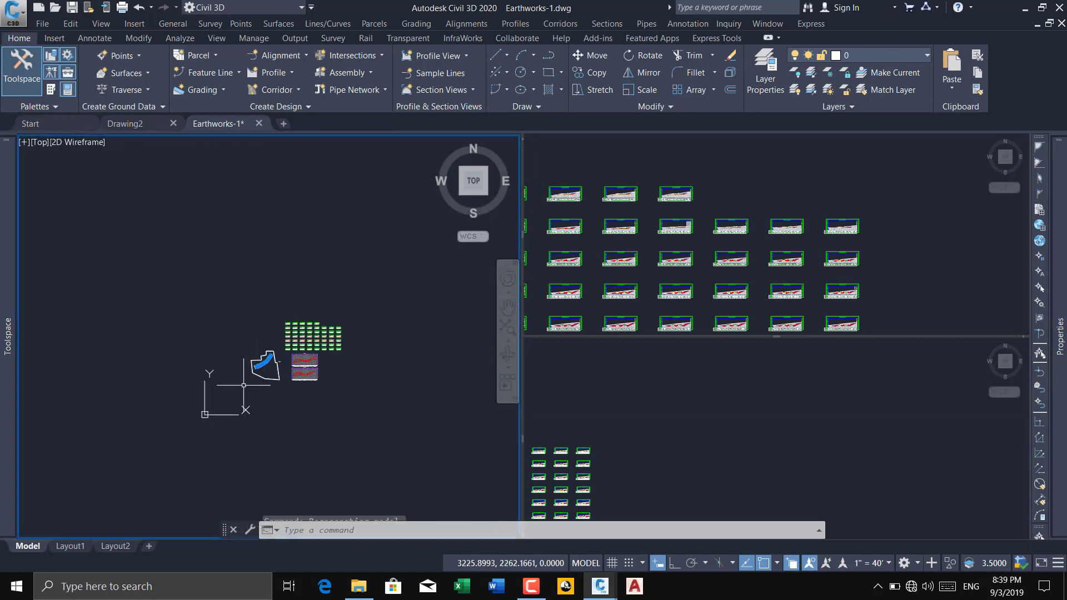
scroll(273, 354, "up", 2)
scroll(261, 355, "up", 3)
scroll(258, 356, "up", 2)
scroll(248, 354, "down", 3)
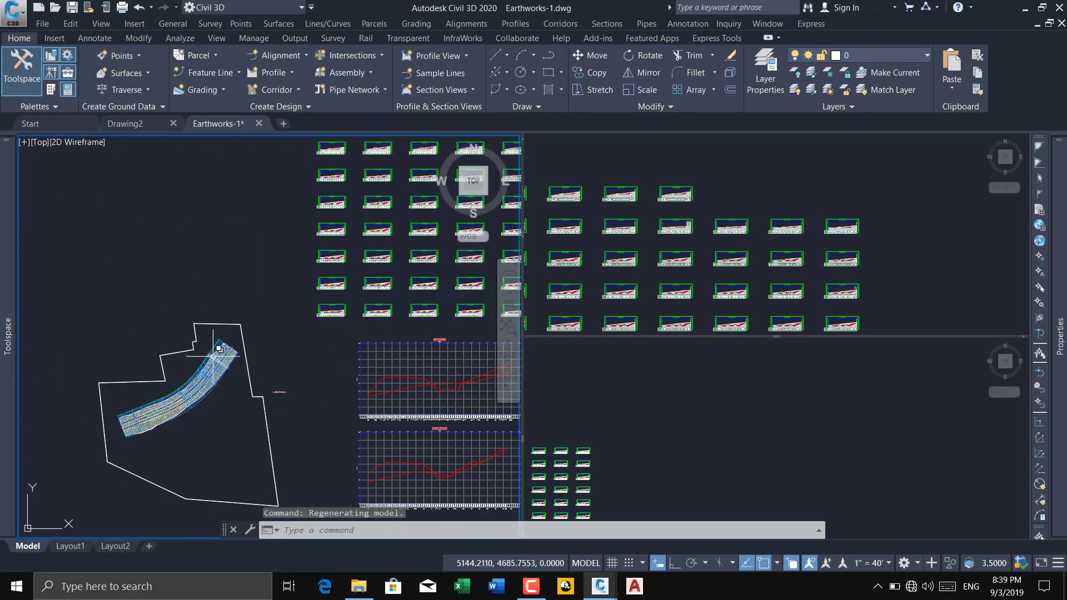
scroll(231, 352, "down", 2)
scroll(224, 351, "down", 2)
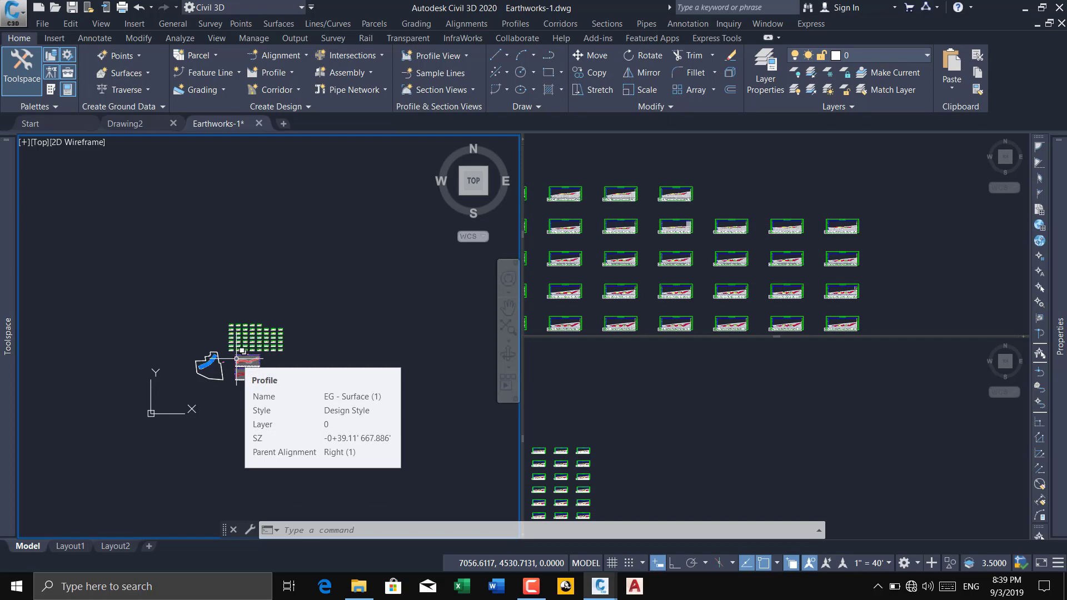
Merge Earthworks-1 into one viewport and zoom in on the profile view.
left_click(101, 23)
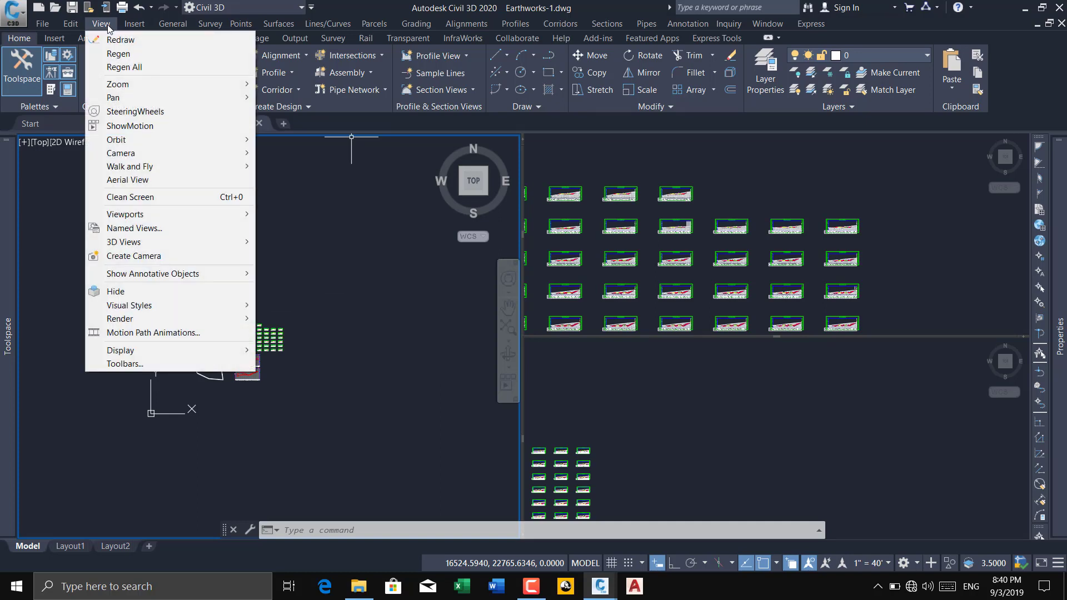
mouse_move(125, 214)
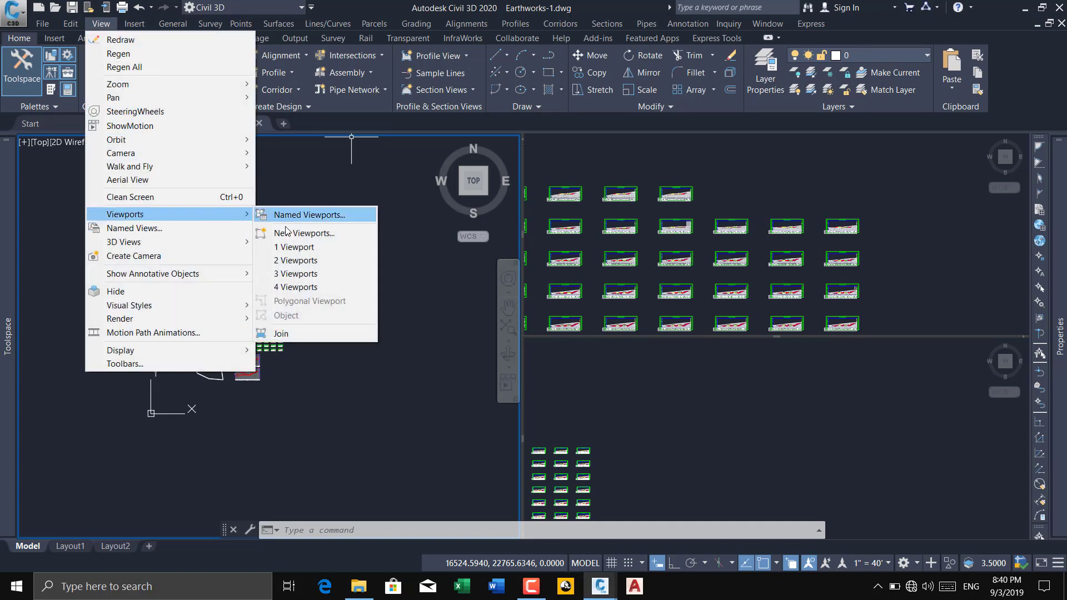
left_click(296, 248)
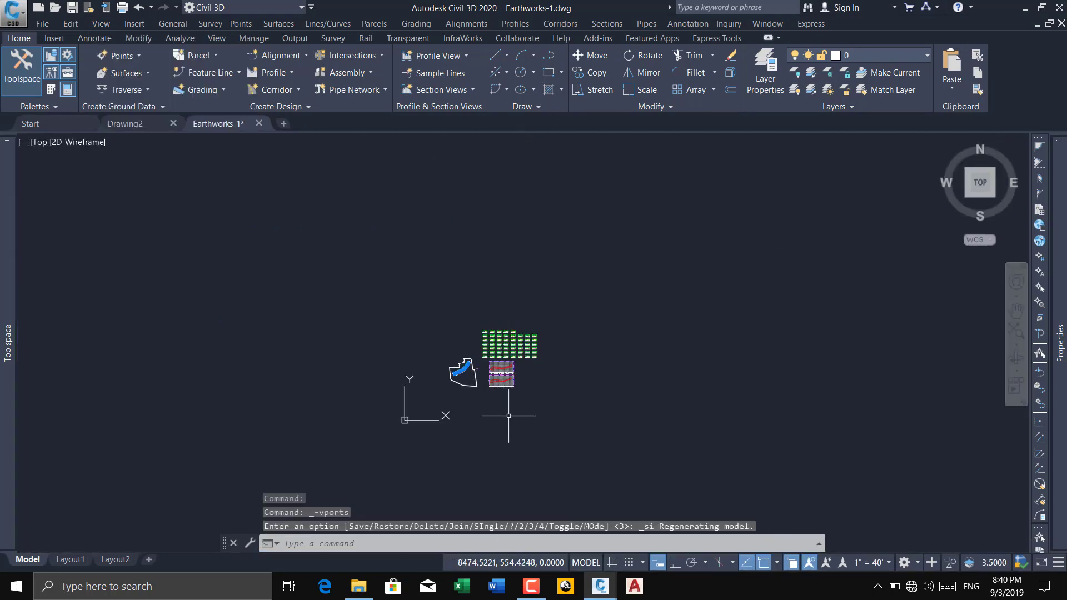
scroll(509, 415, "up", 4)
scroll(509, 411, "up", 3)
scroll(509, 403, "up", 7)
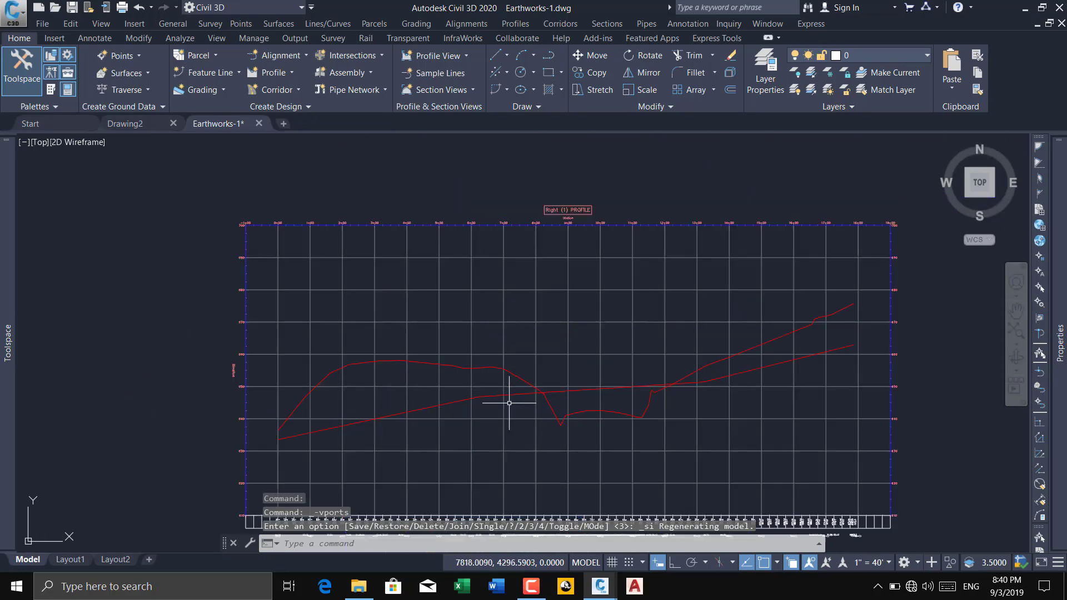
scroll(508, 405, "up", 4)
Zoom back out to review the corridor plan and section view grids together.
scroll(508, 406, "down", 3)
scroll(409, 382, "down", 6)
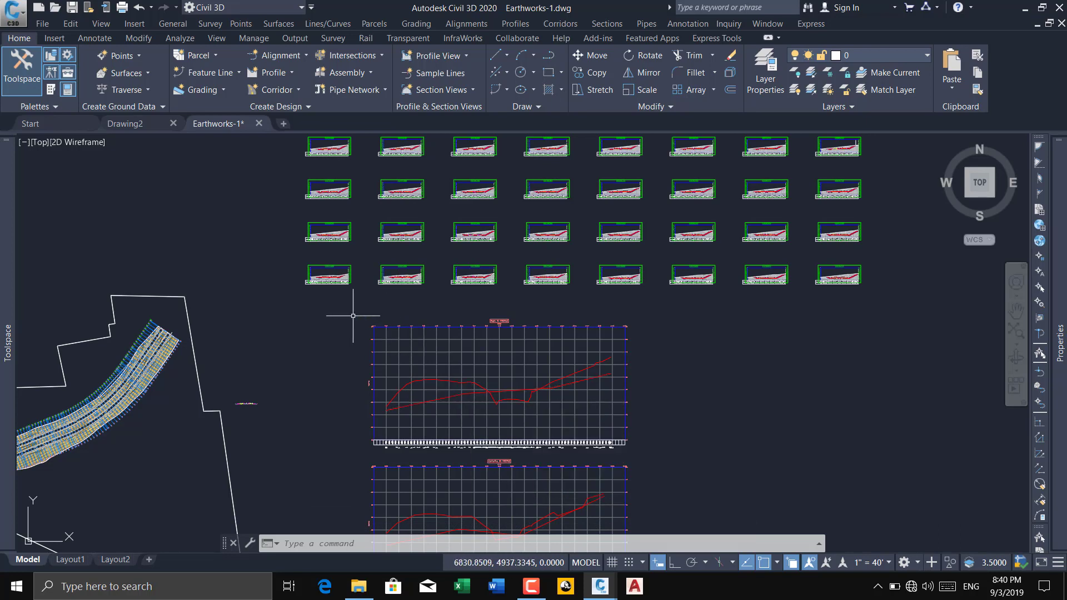
left_click(535, 592)
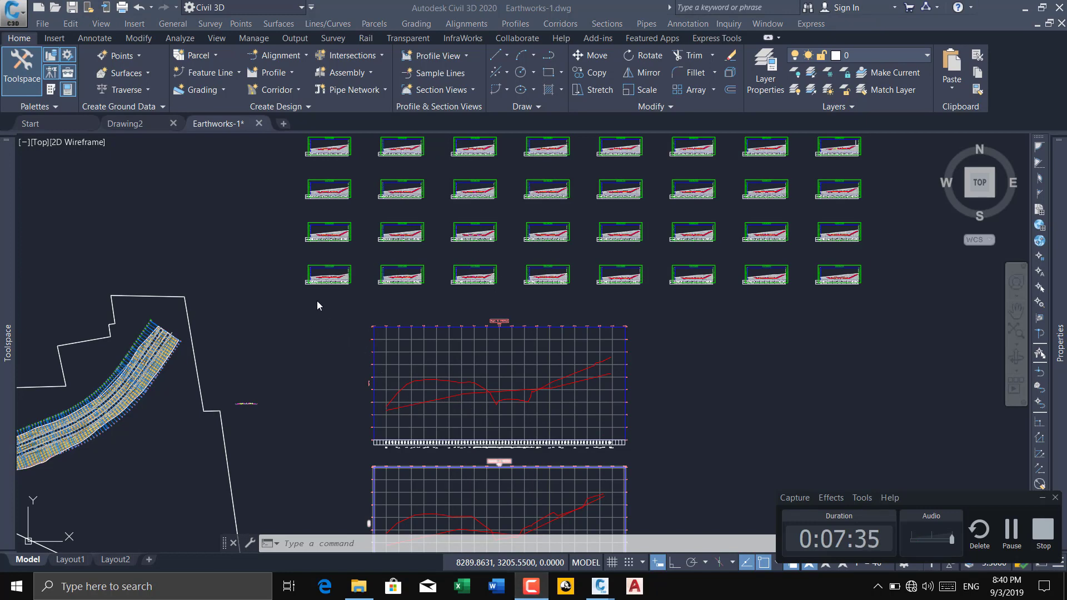
left_click(1014, 20)
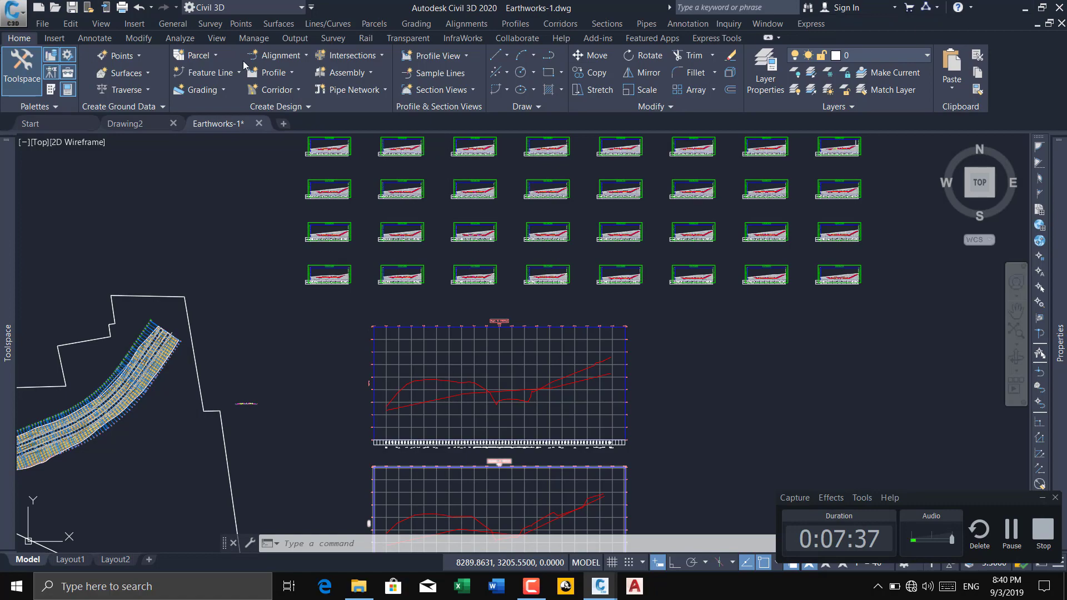
Minimize Civil 3D and open the desktop Drawings folder in File Explorer.
left_click(1025, 11)
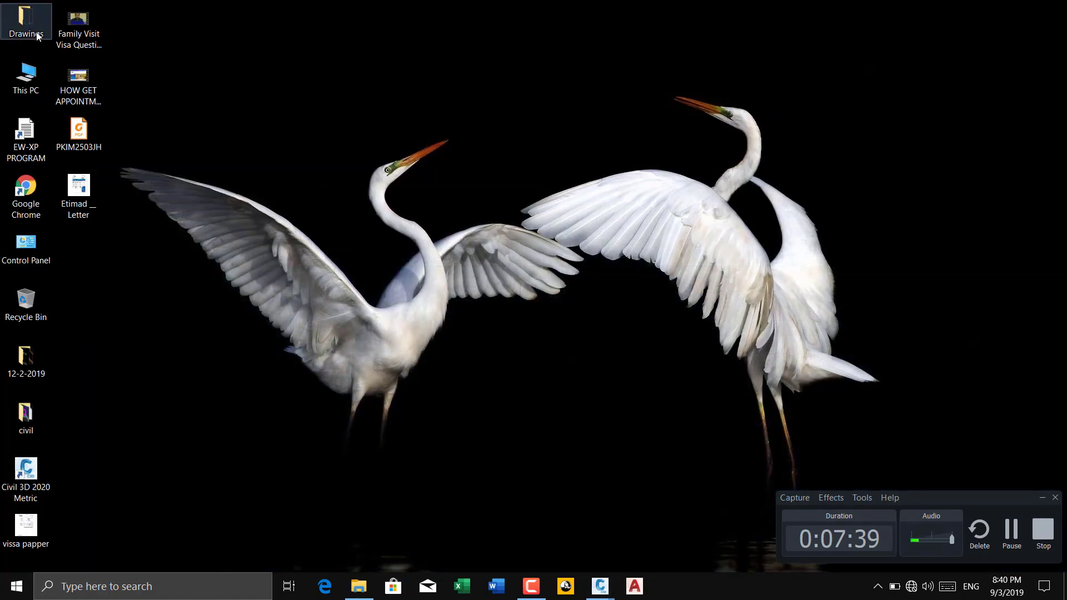
double_click(25, 21)
scroll(171, 242, "down", 20)
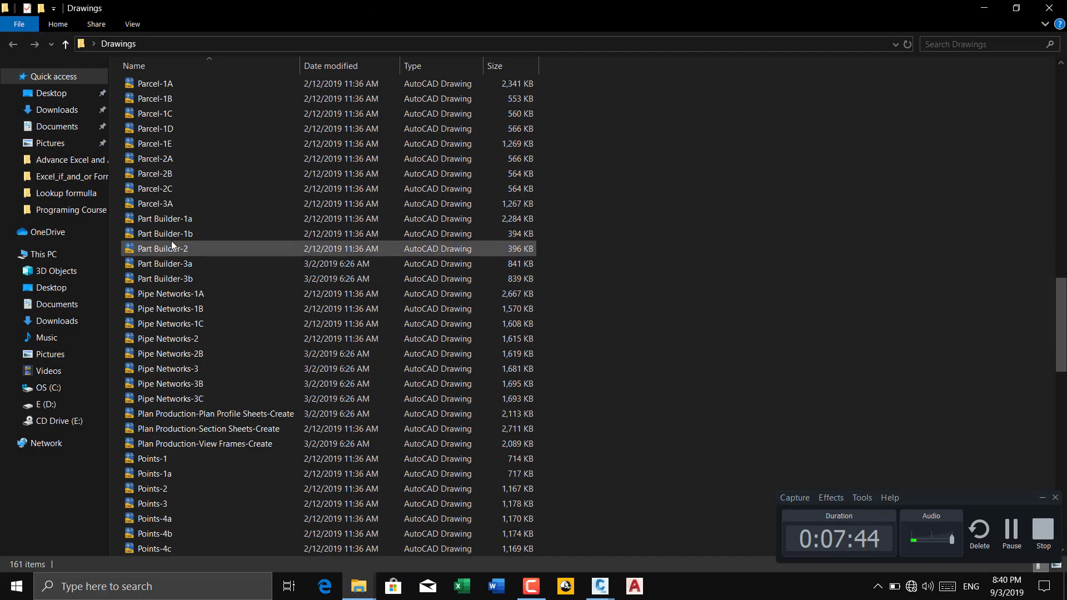
scroll(171, 241, "down", 6)
scroll(171, 244, "up", 1)
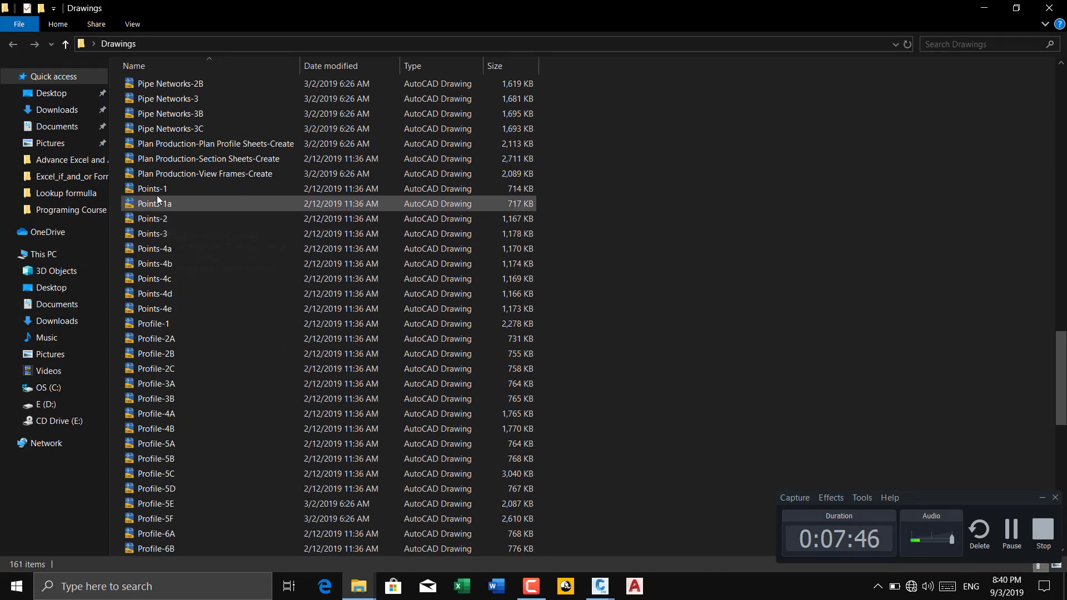
scroll(171, 245, "up", 2)
Find Intersection-Create-1.dwg in the list and open it in Civil 3D.
scroll(171, 245, "up", 1)
scroll(165, 226, "up", 3)
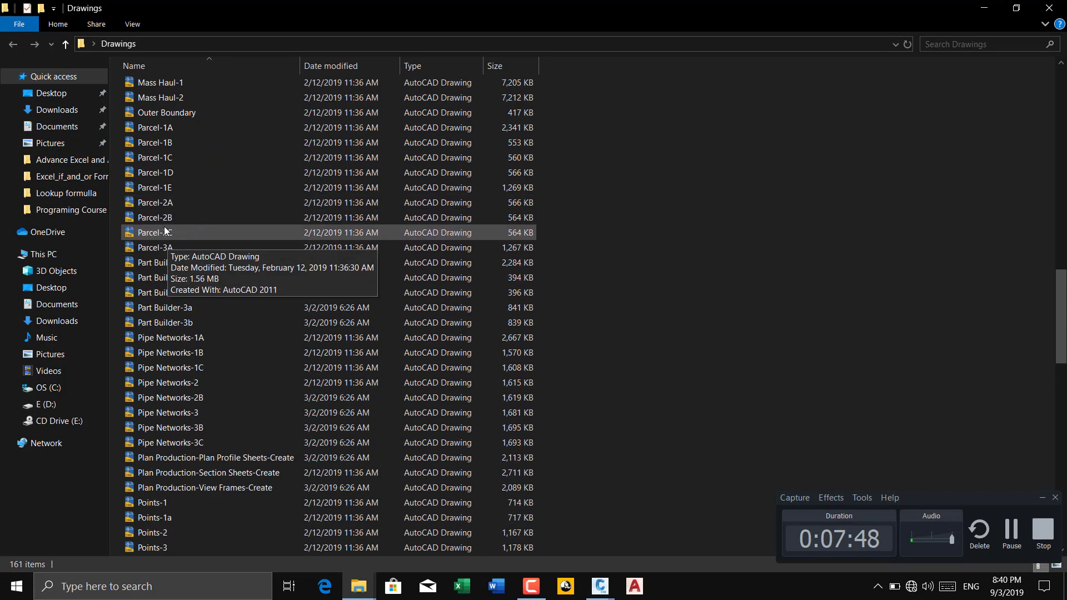
scroll(164, 226, "up", 1)
scroll(153, 174, "up", 3)
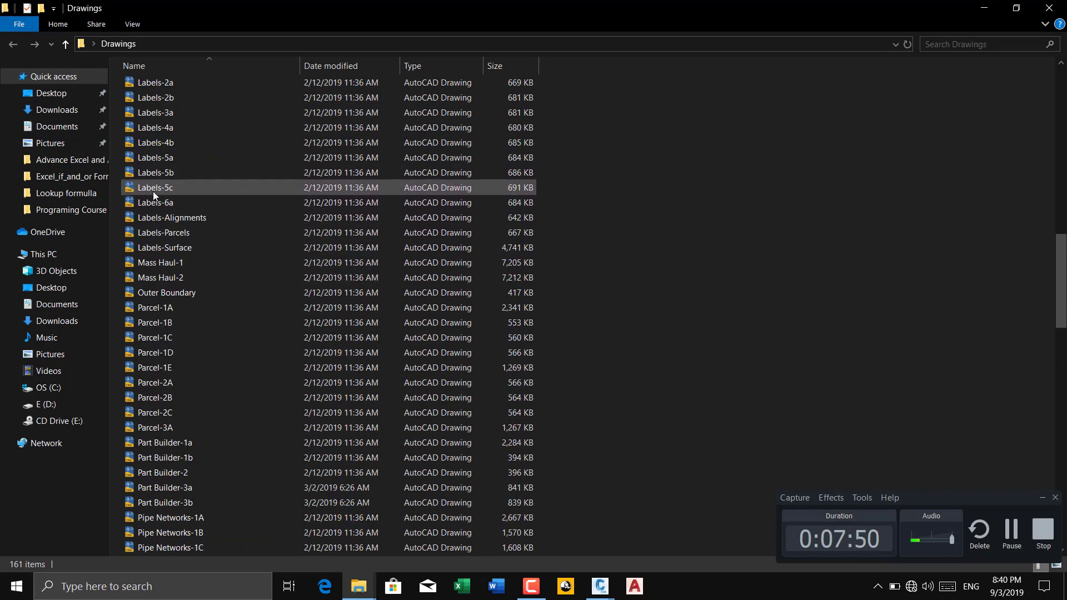
scroll(154, 194, "up", 4)
scroll(160, 197, "up", 2)
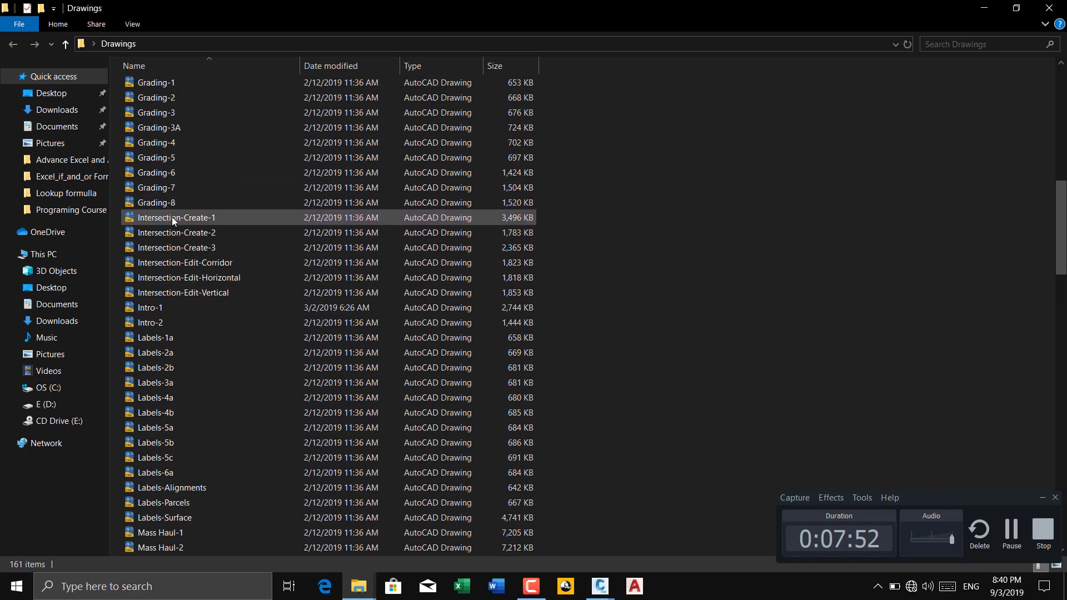
double_click(171, 217)
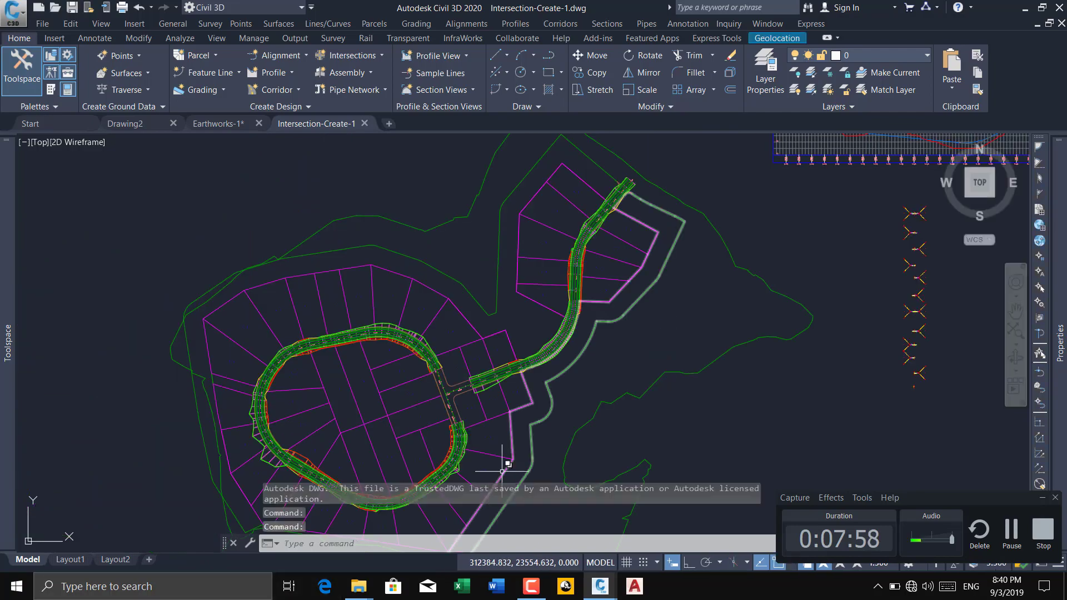
Zoom around the Intersection-Create-1 corridor and parcels, then minimize Civil 3D to File Explorer.
scroll(503, 392, "up", 4)
scroll(312, 371, "down", 2)
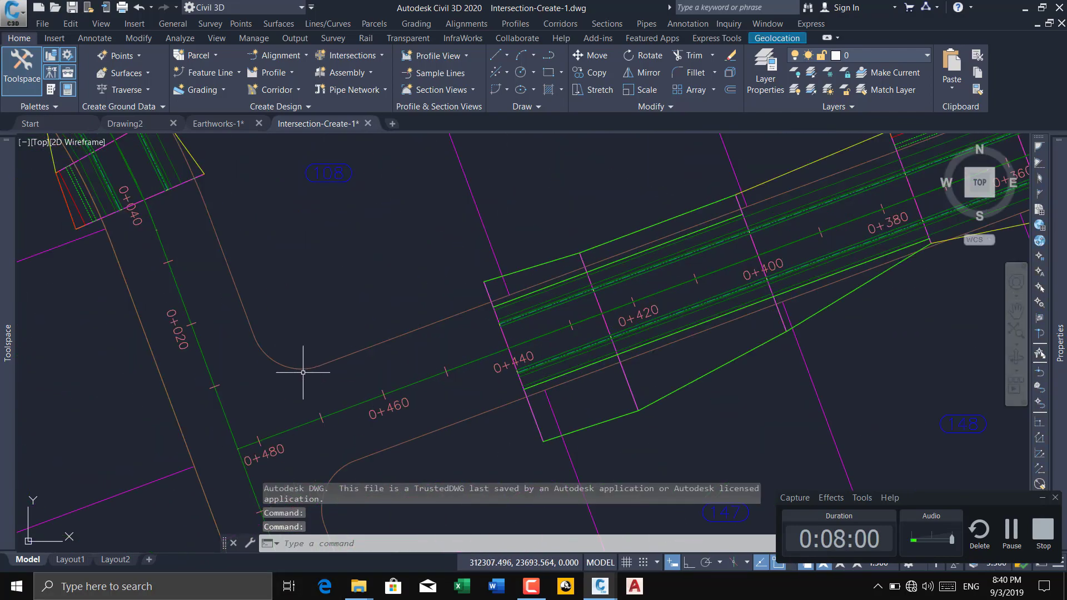
scroll(239, 392, "down", 5)
scroll(238, 393, "down", 5)
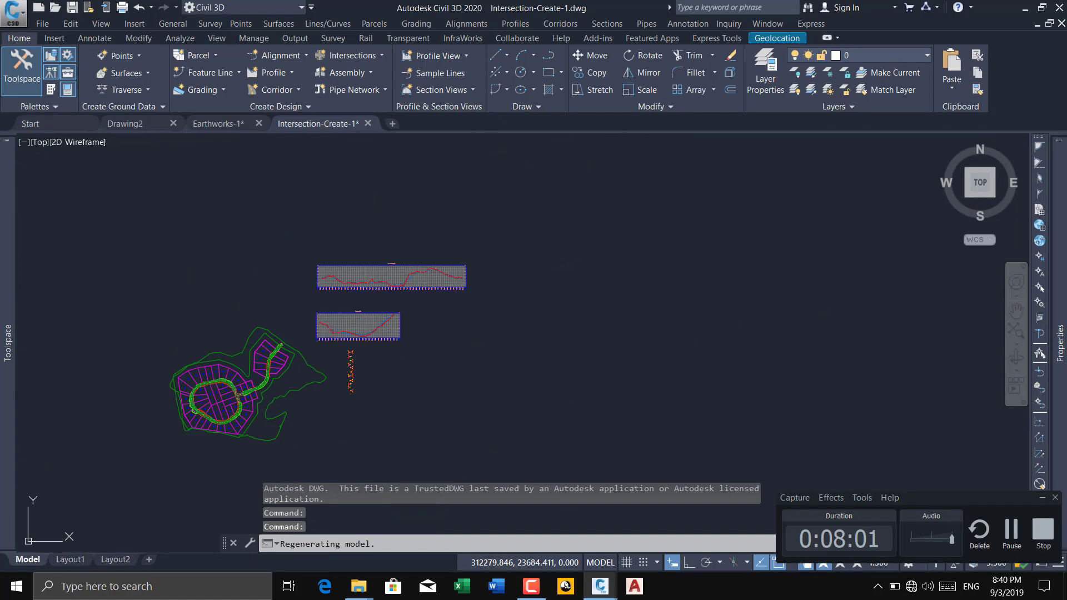
left_click(1024, 9)
scroll(211, 253, "up", 4)
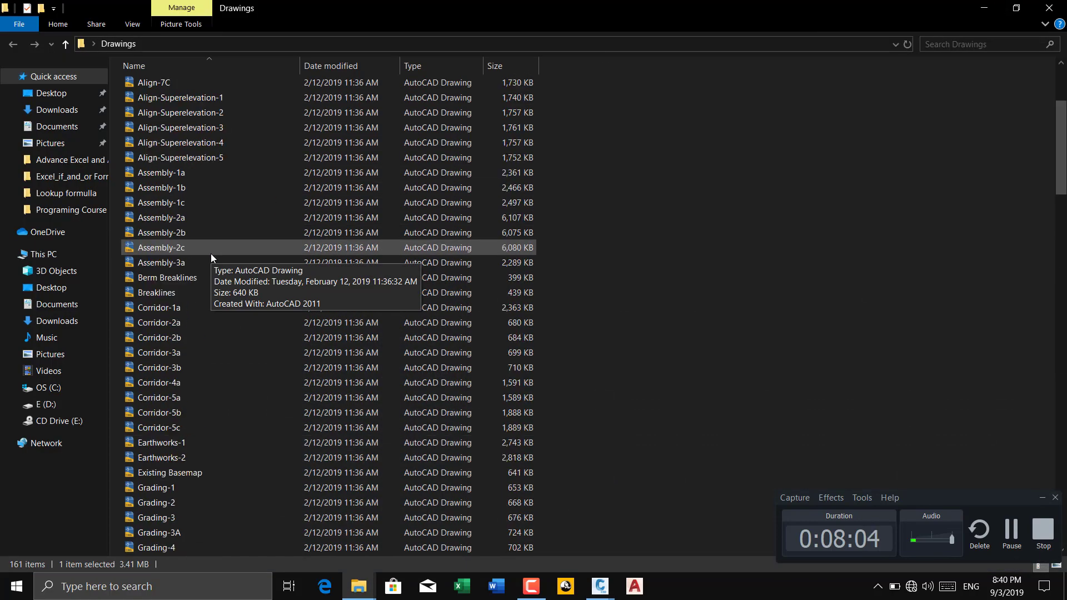
scroll(212, 277, "up", 4)
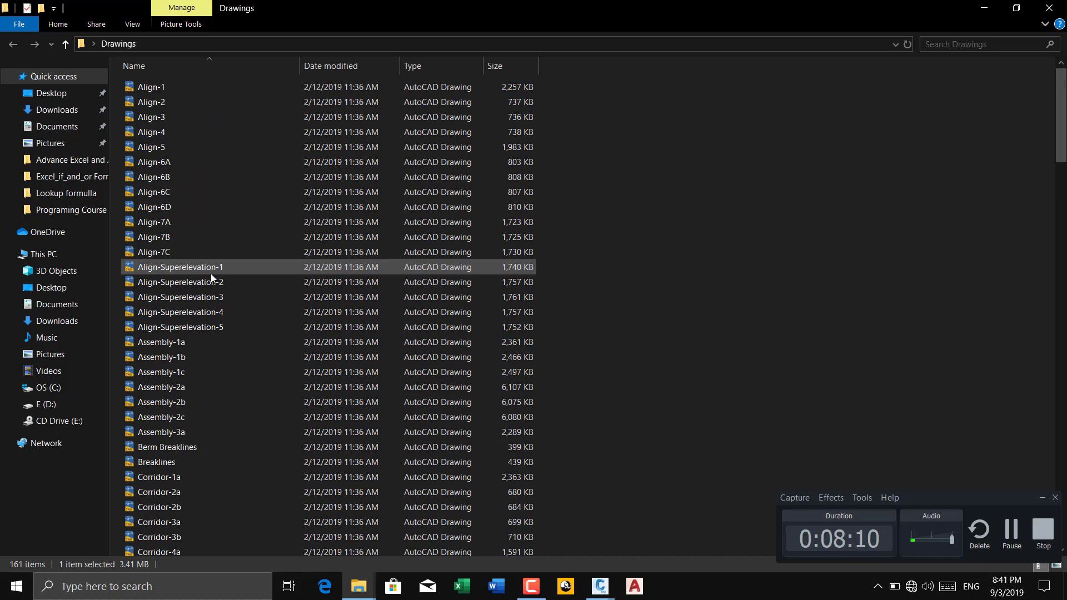
scroll(212, 270, "down", 4)
scroll(212, 270, "down", 5)
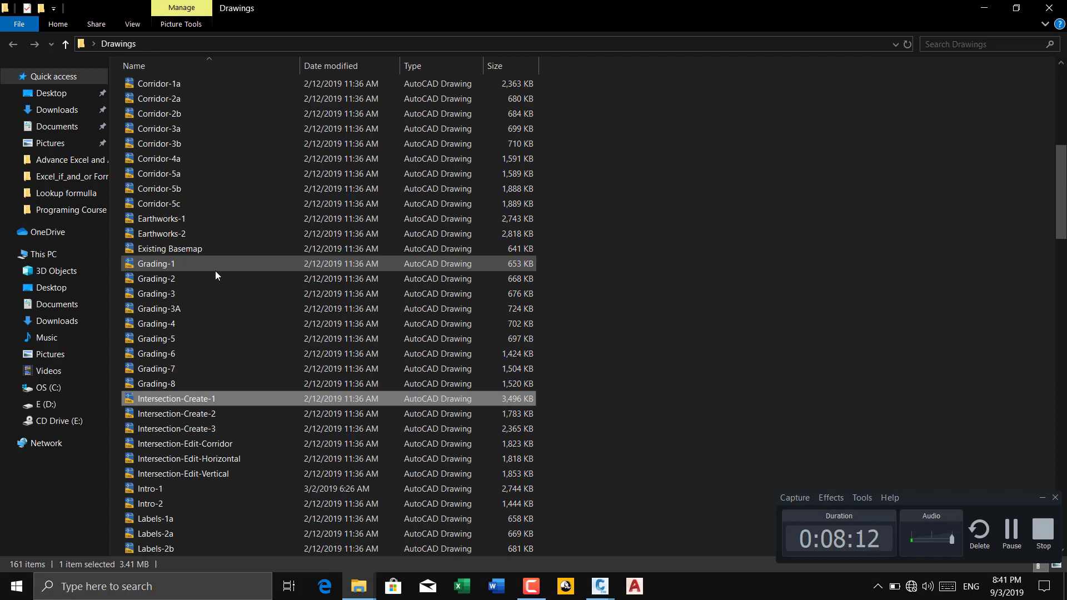